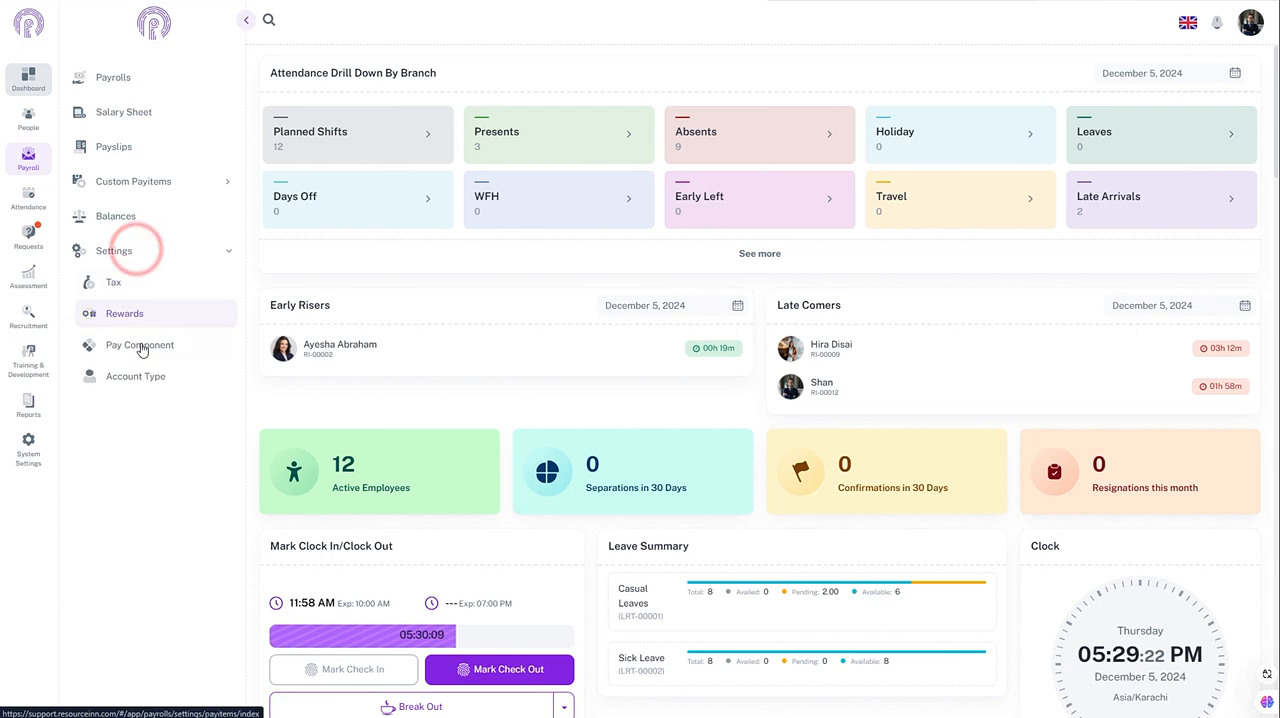
Step: Start a new payroll formula in the pay component settings, name it "5% of Gross Salary" and open its expression editor
left_click(138, 345)
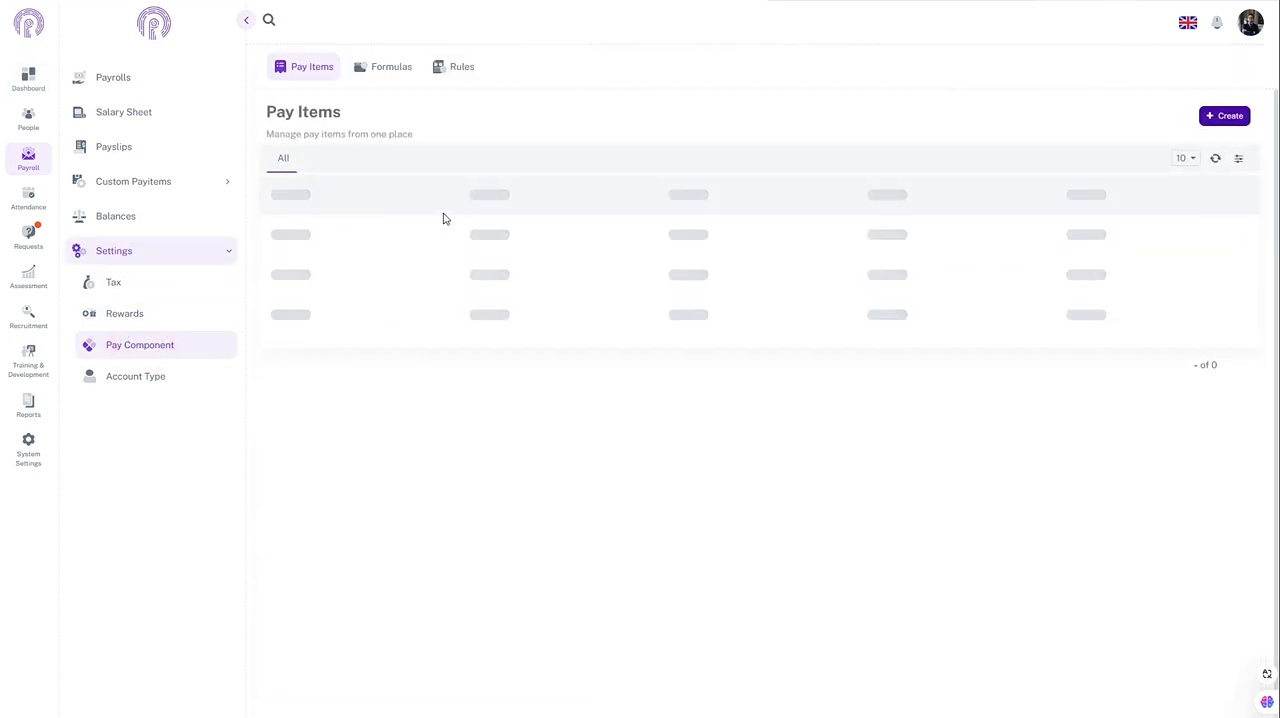
left_click(369, 67)
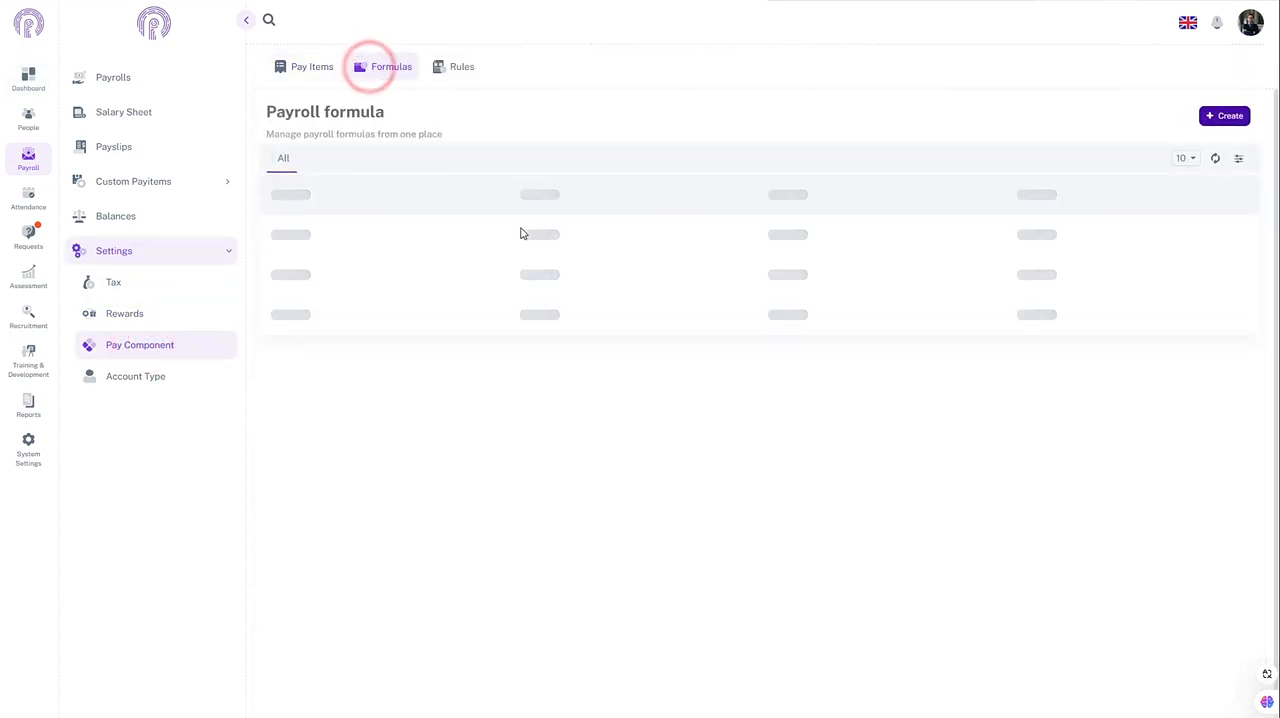
left_click(1213, 124)
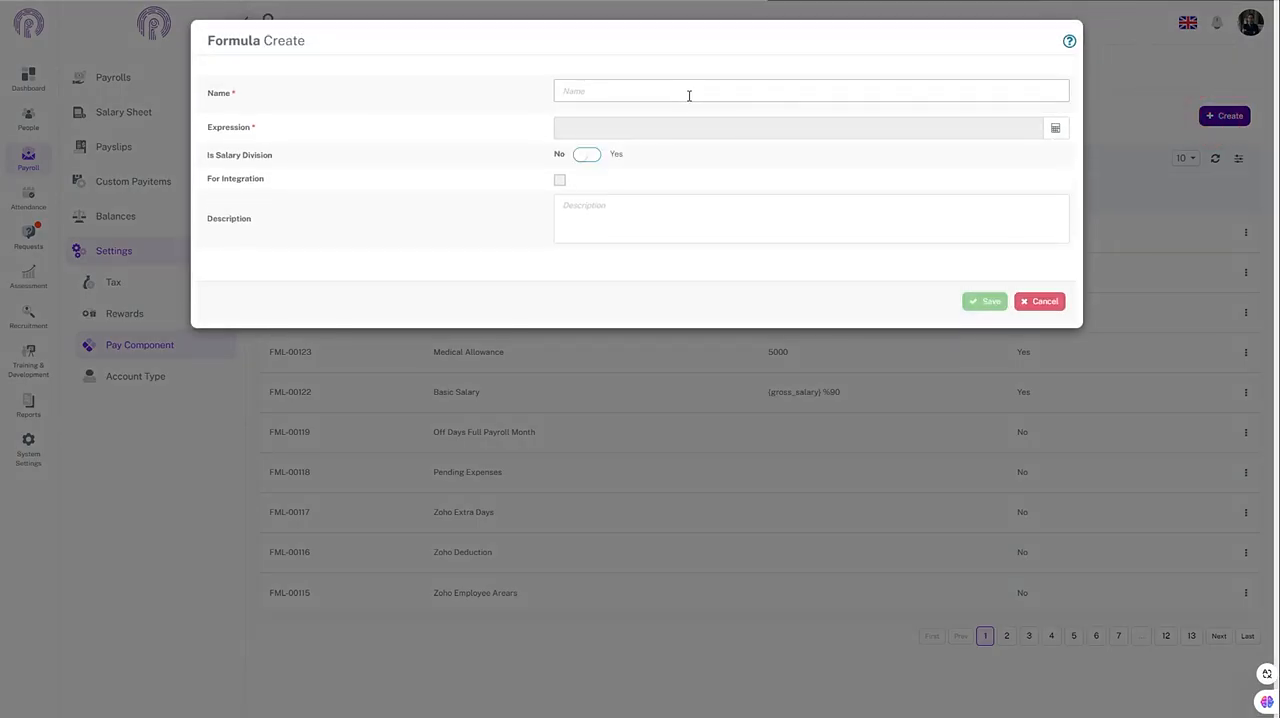
left_click(689, 95)
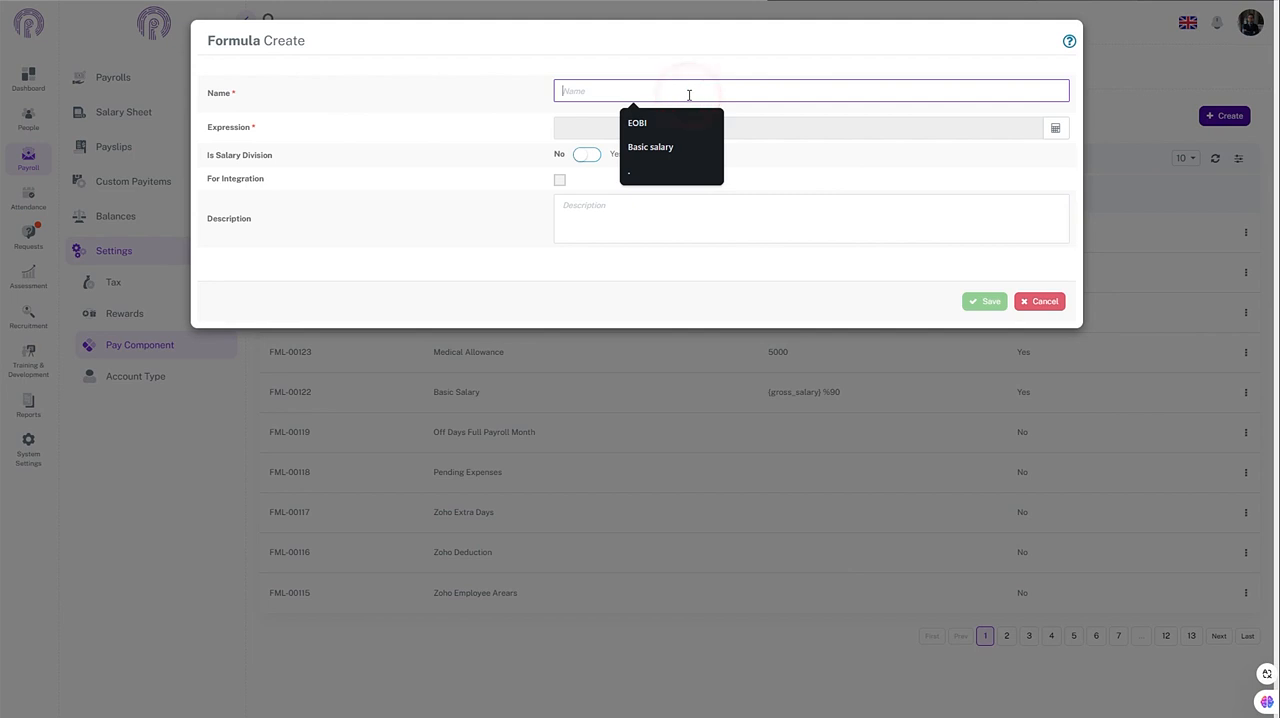
type("Salary")
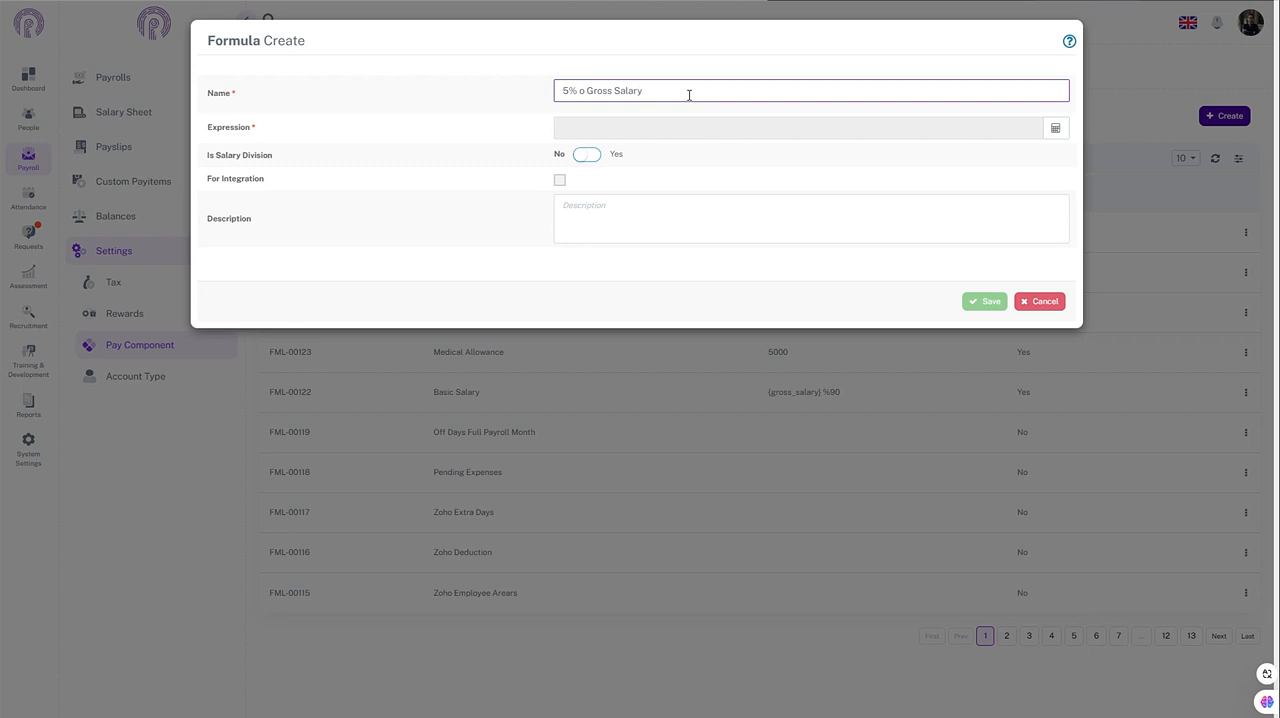
type("f")
left_click(1047, 135)
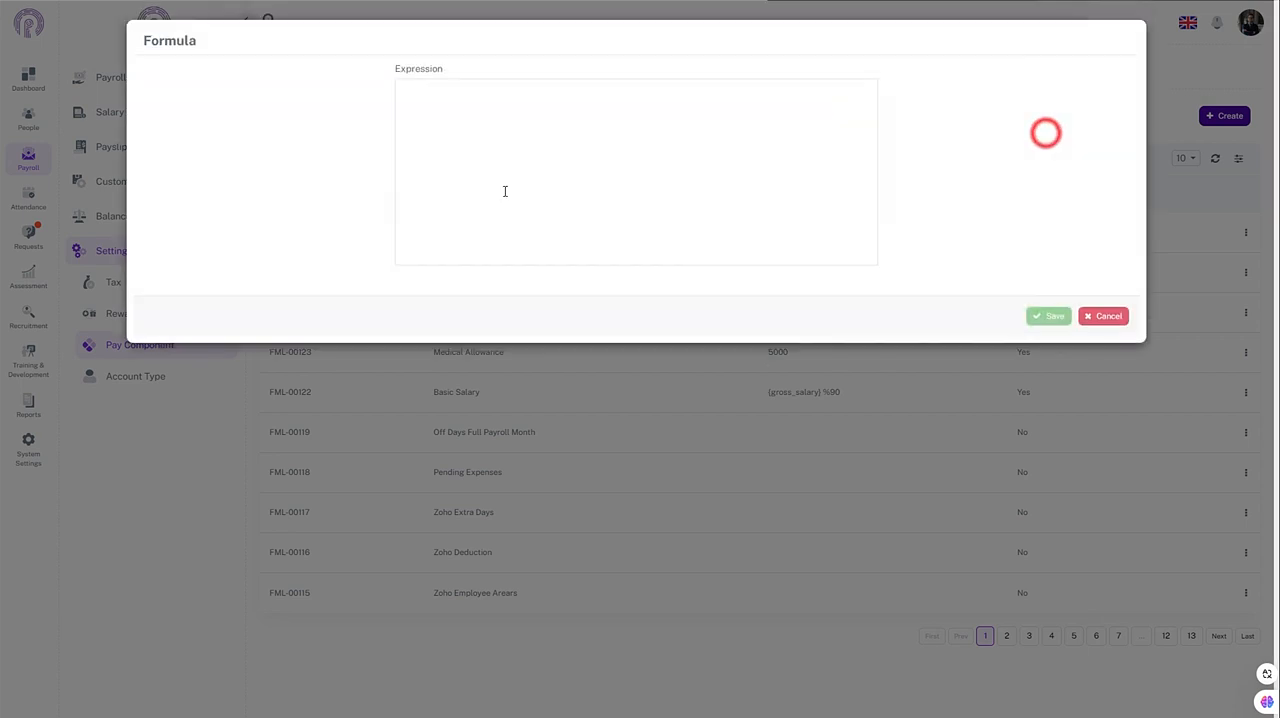
left_click(462, 112)
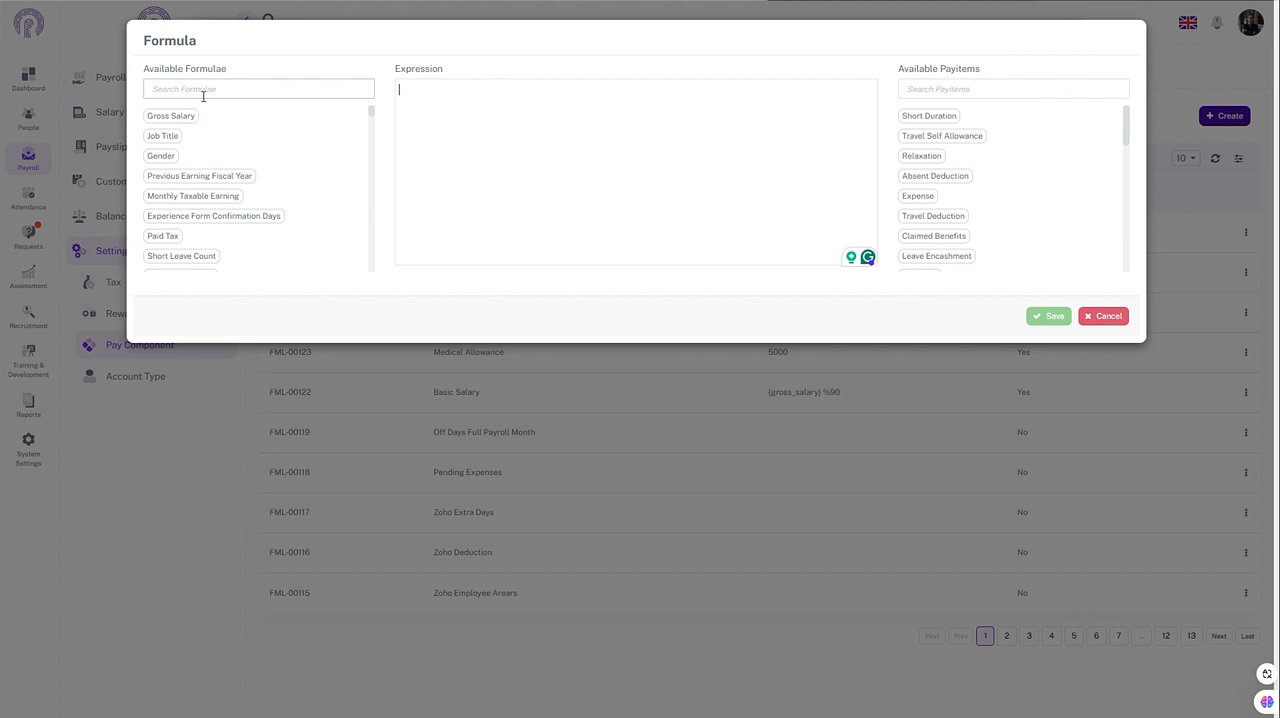
left_click(418, 86)
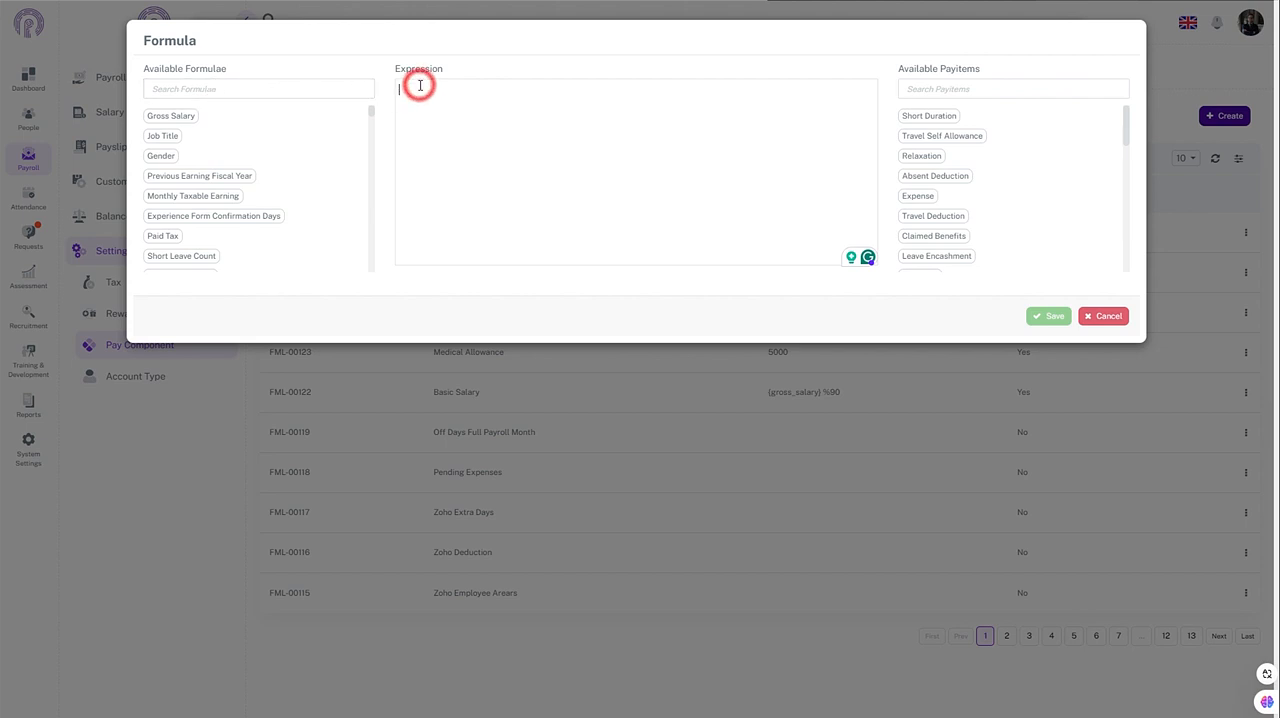
type("5000")
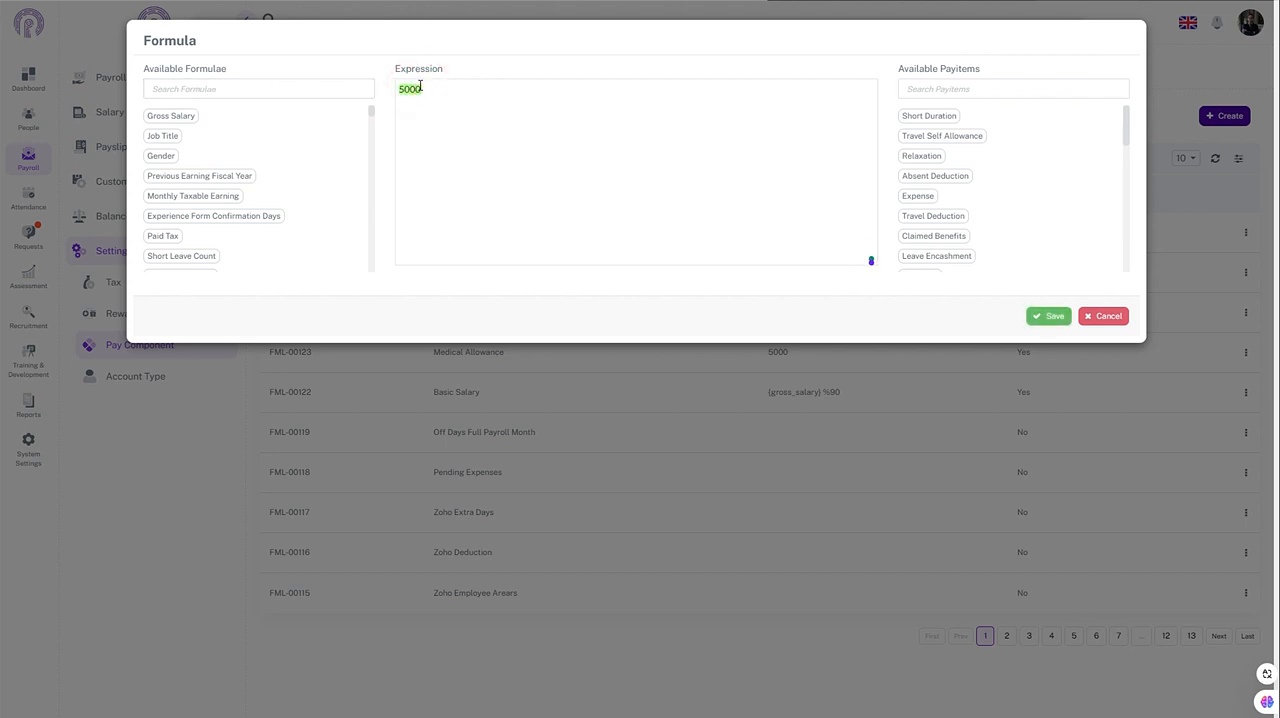
key("BackSpace")
key("BackSpace")
key("BackSpace")
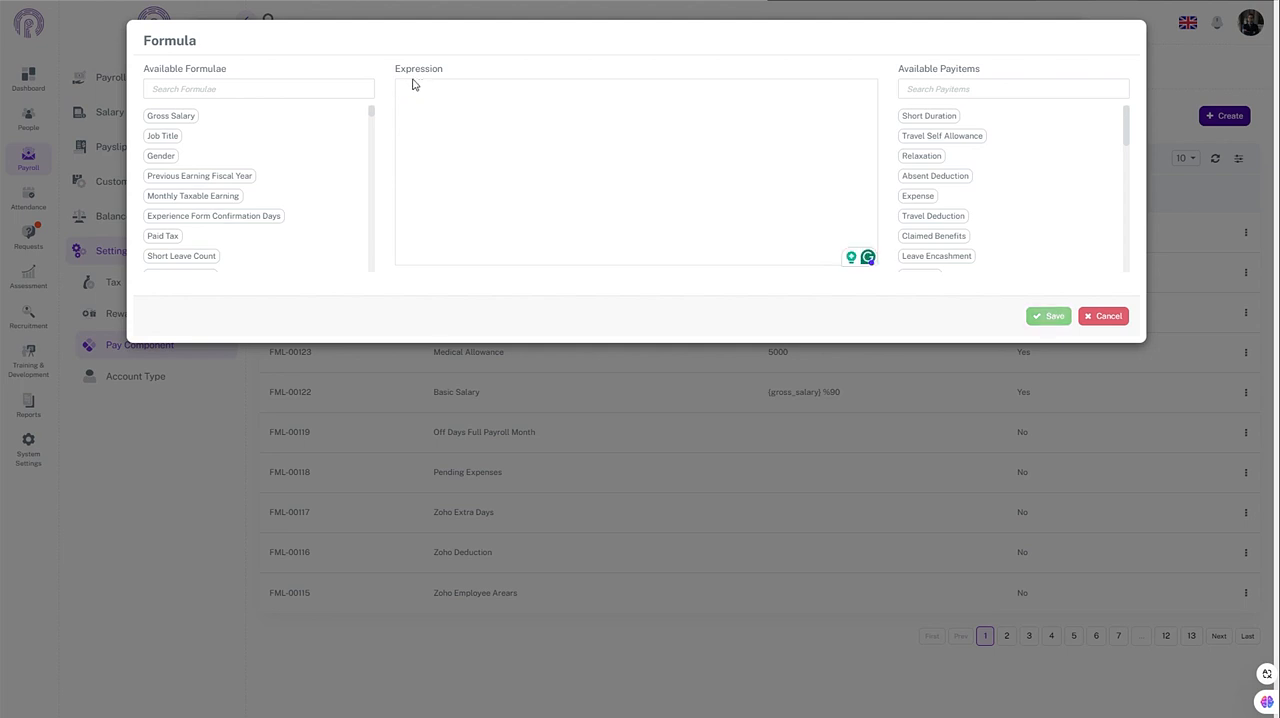
Step: Search the available formulae for "gros" and insert Gross Salary into the expression
left_click(340, 87)
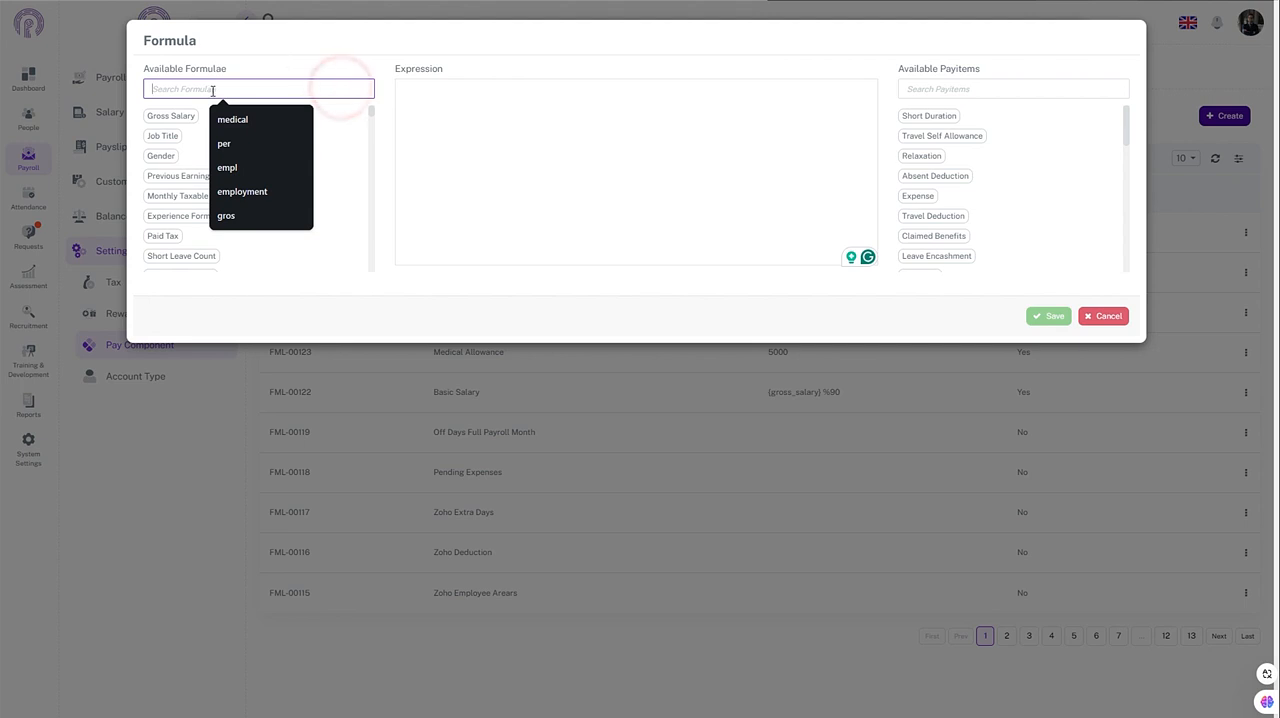
type("fro")
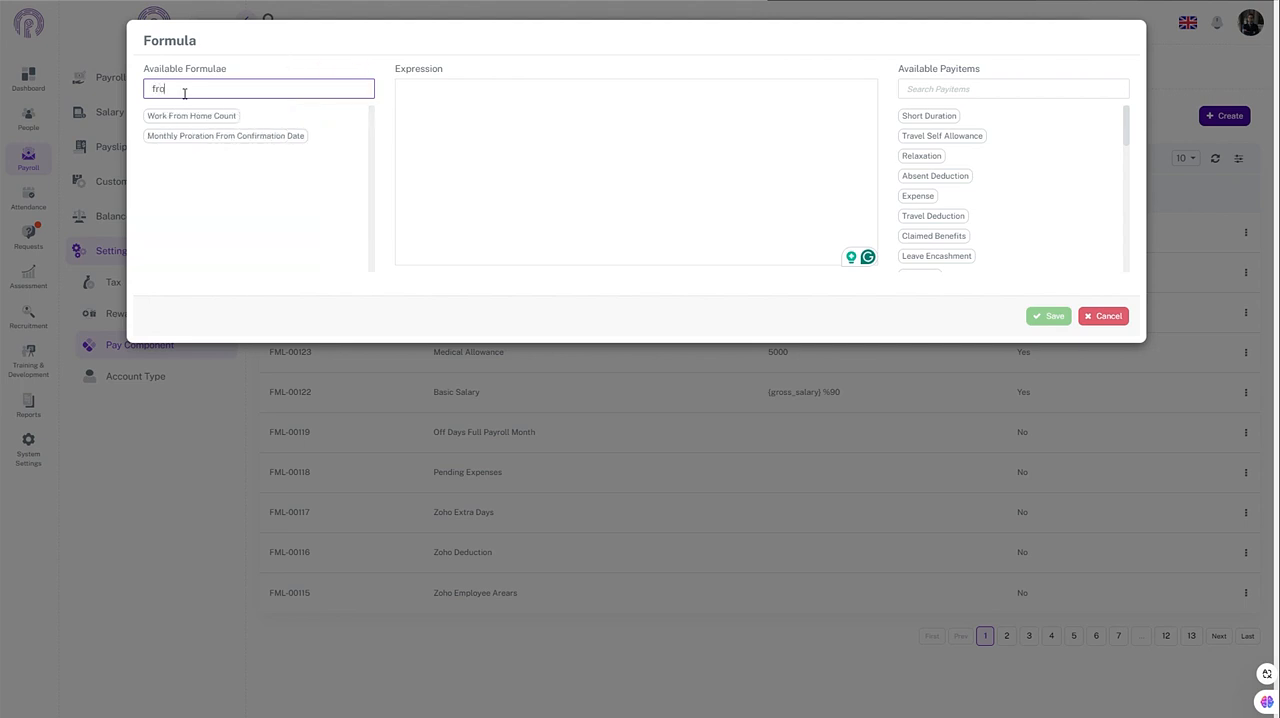
key("BackSpace")
key("BackSpace")
key("BackSpace")
type("g")
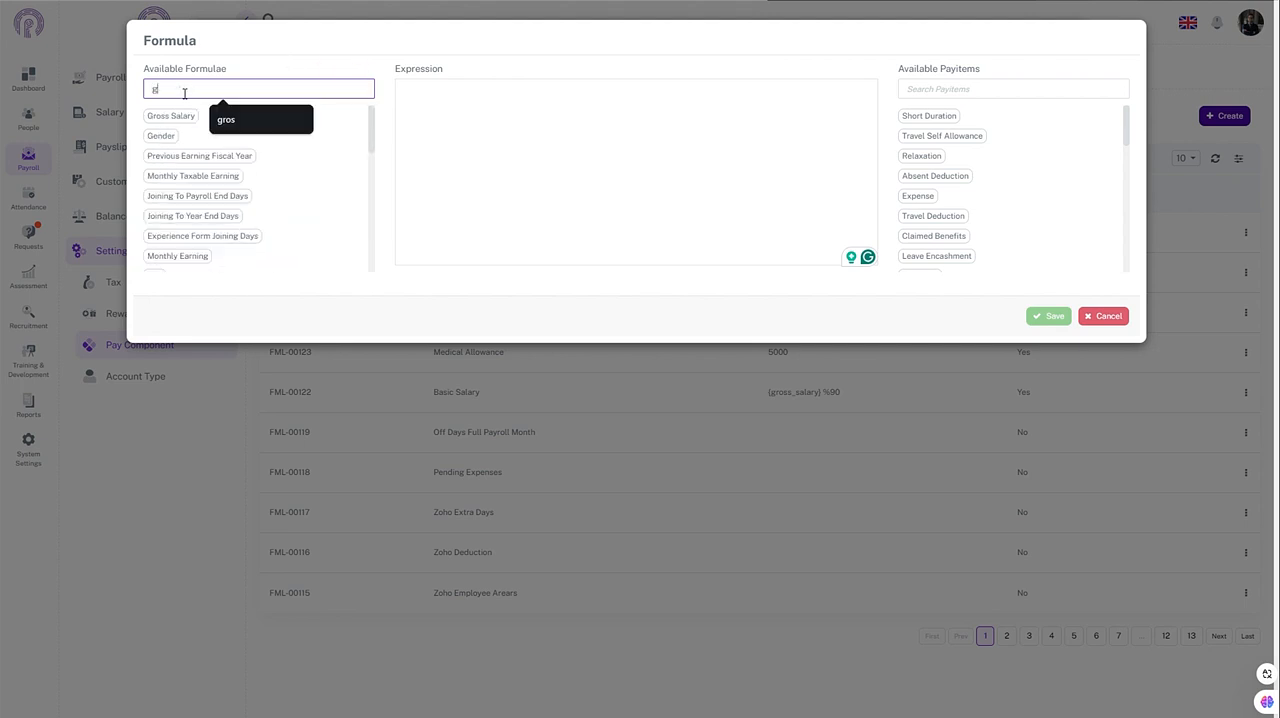
type("ros")
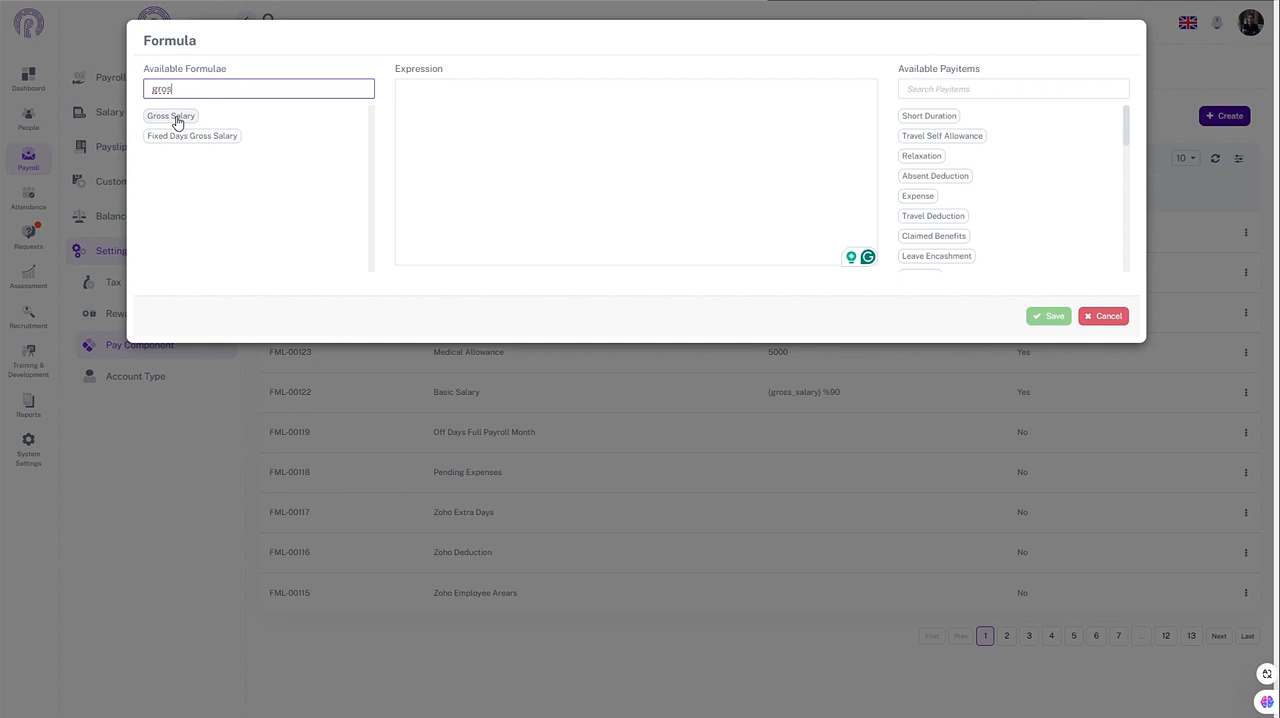
left_click(176, 118)
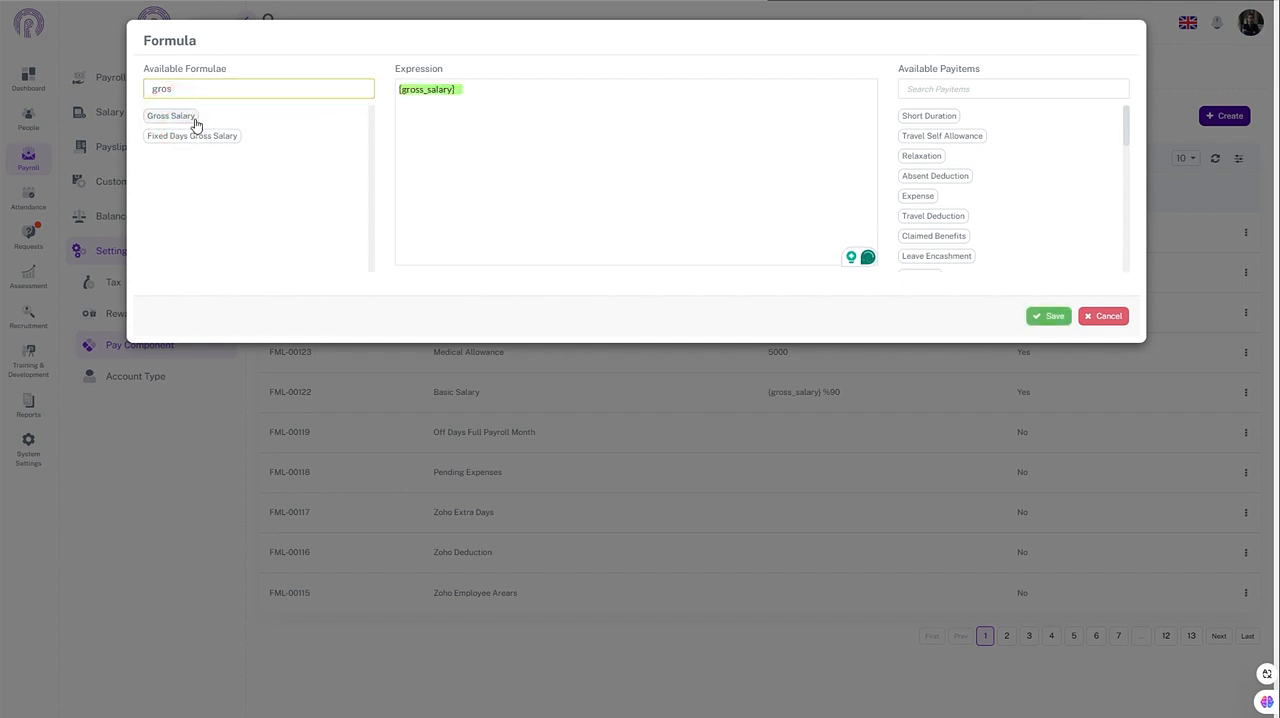
Step: Append *5/100 after the gross salary variable in the expression, and save the expression and the formula
left_click(467, 92)
type("1")
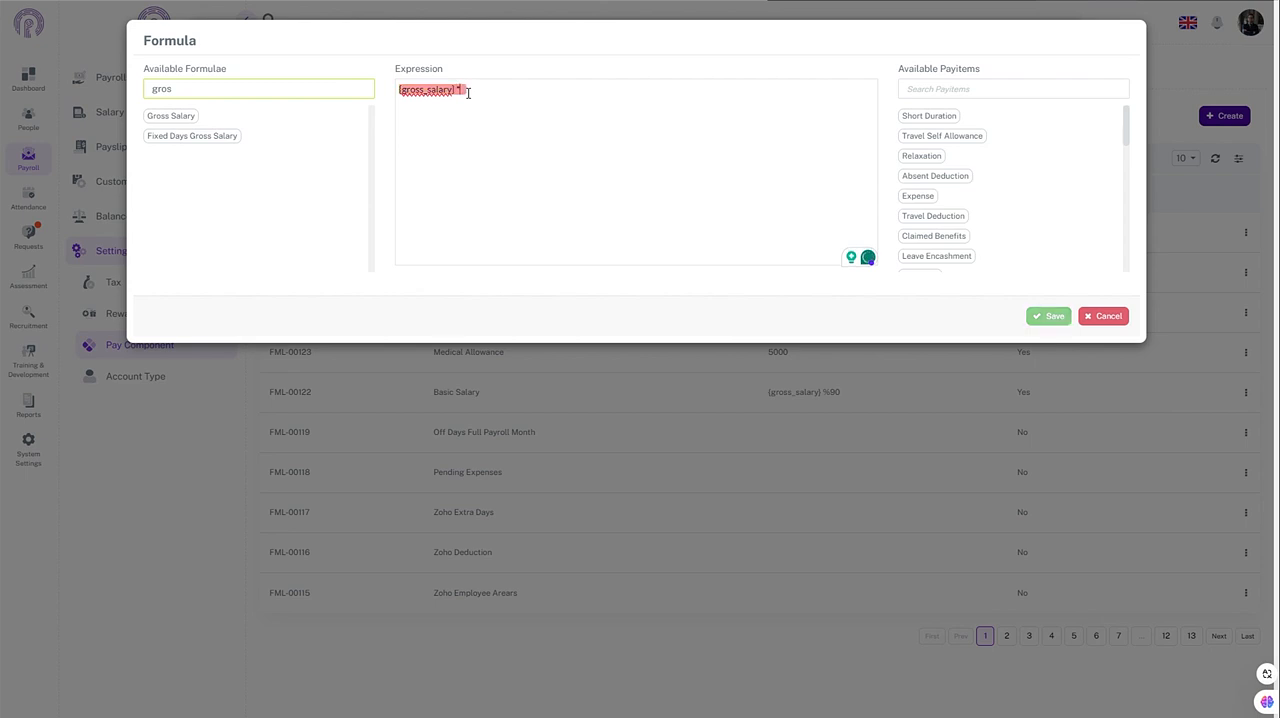
type("5")
type("%")
type("100")
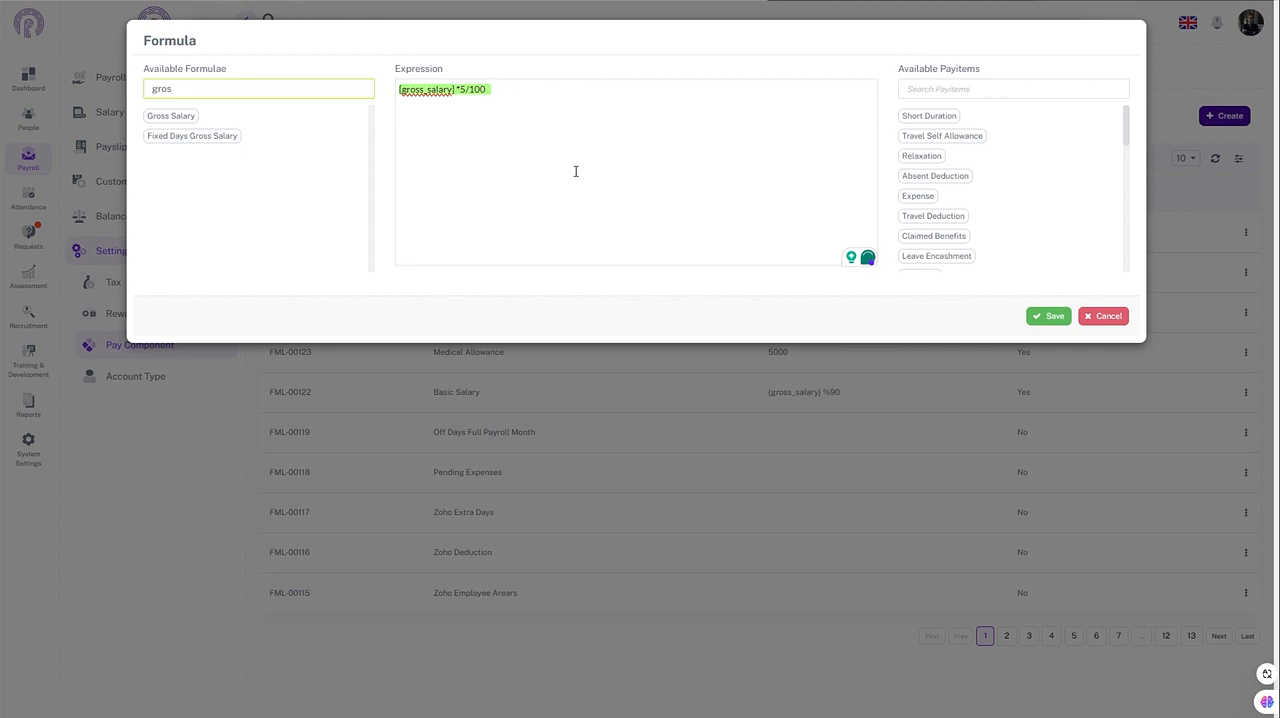
left_click(1051, 318)
left_click(982, 301)
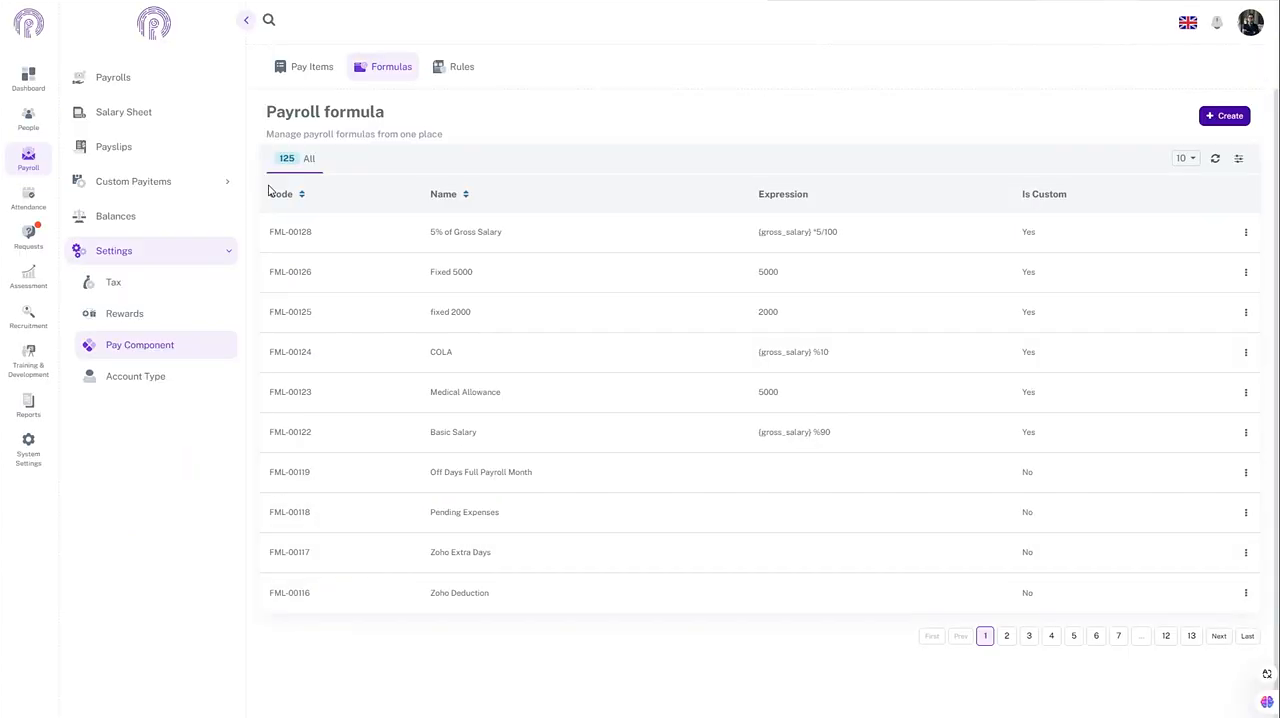
Step: Start a new pay item in the pay component settings and name it "5% of Gross salary for Medical OPD"
left_click(35, 160)
left_click(132, 346)
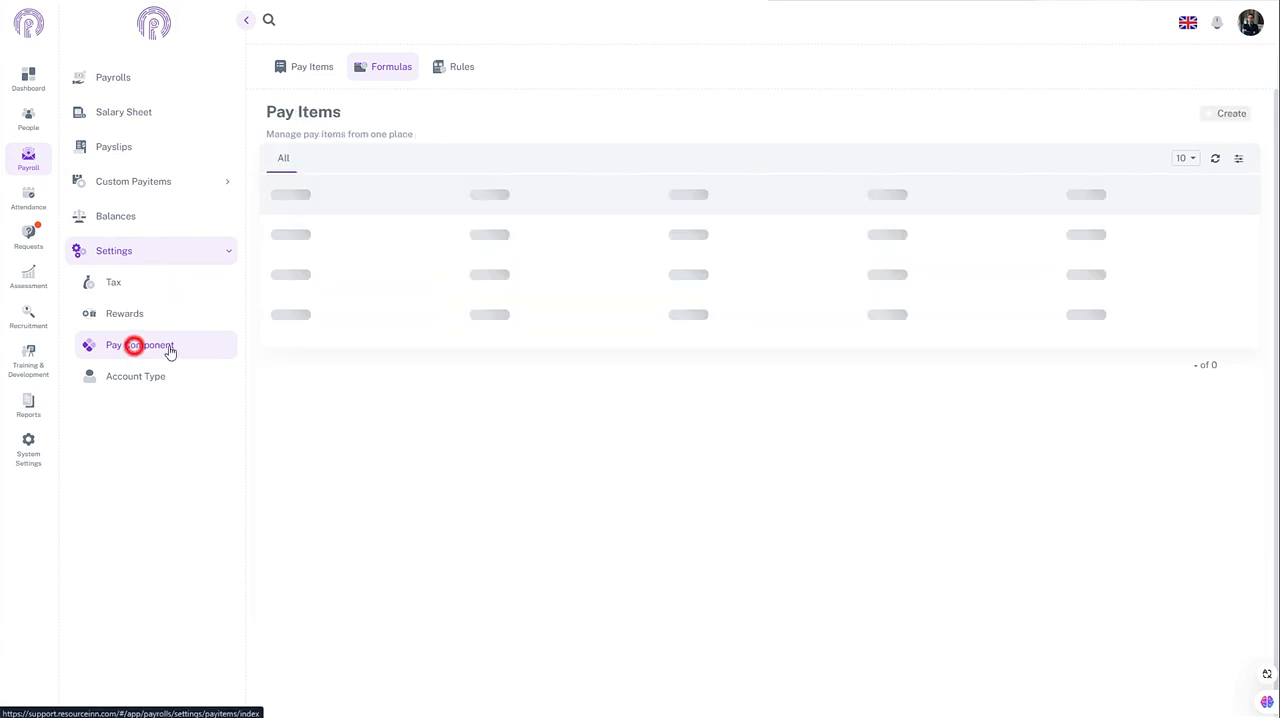
left_click(306, 68)
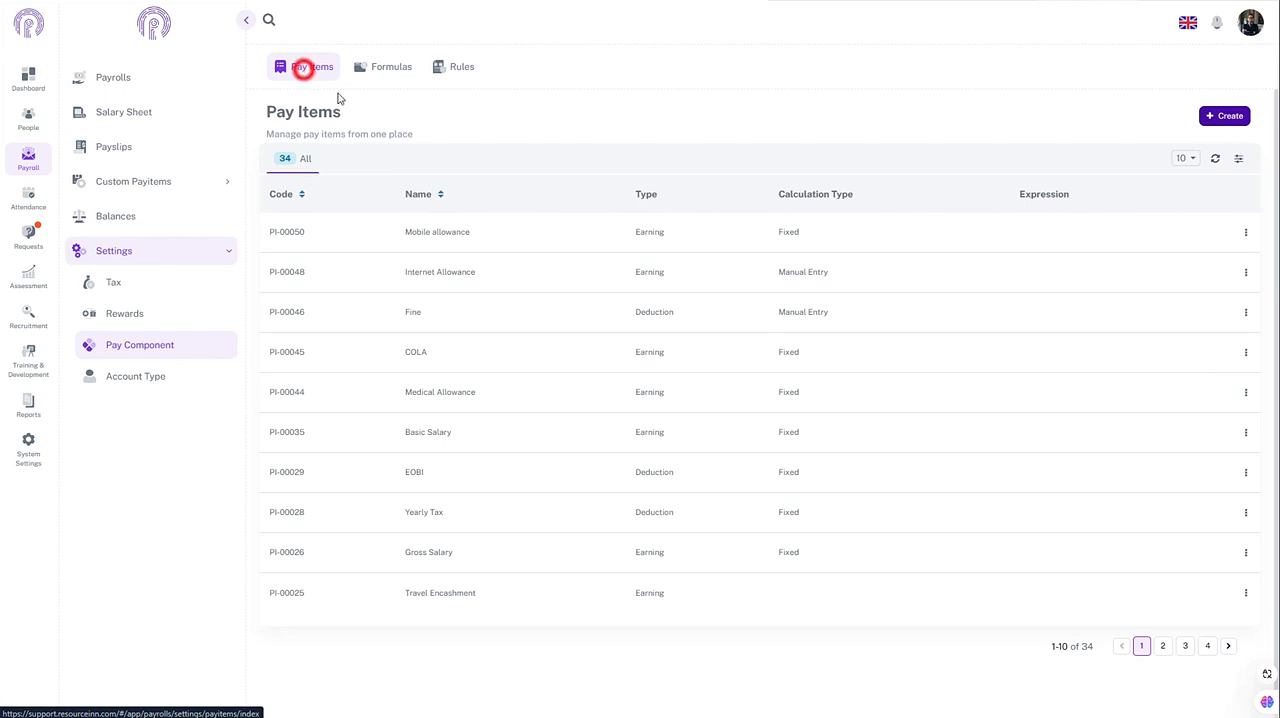
left_click(1218, 120)
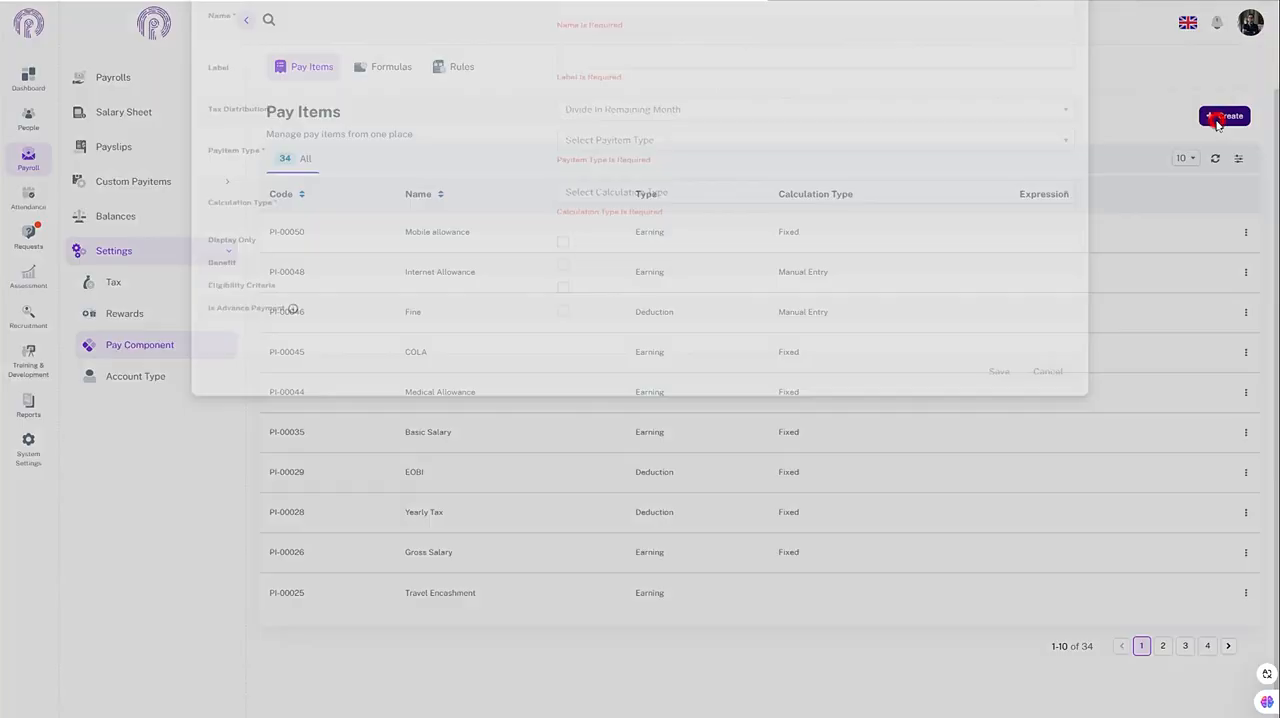
left_click(727, 92)
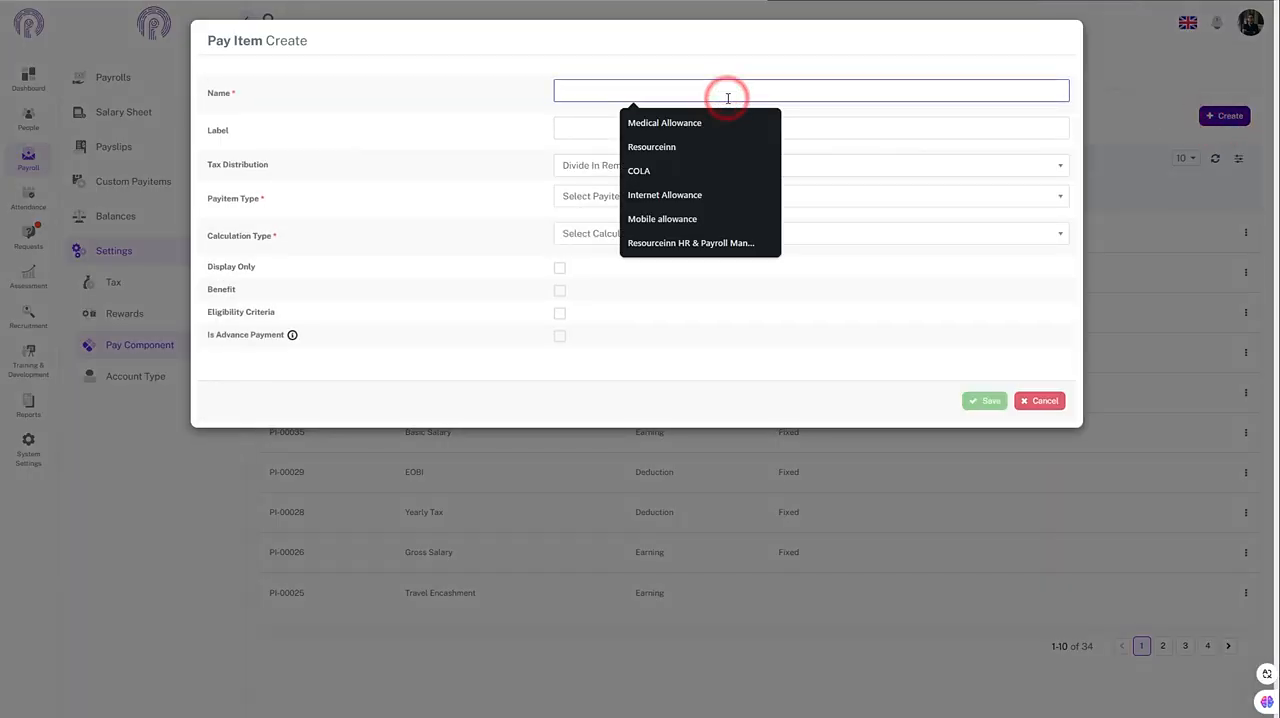
type("5")
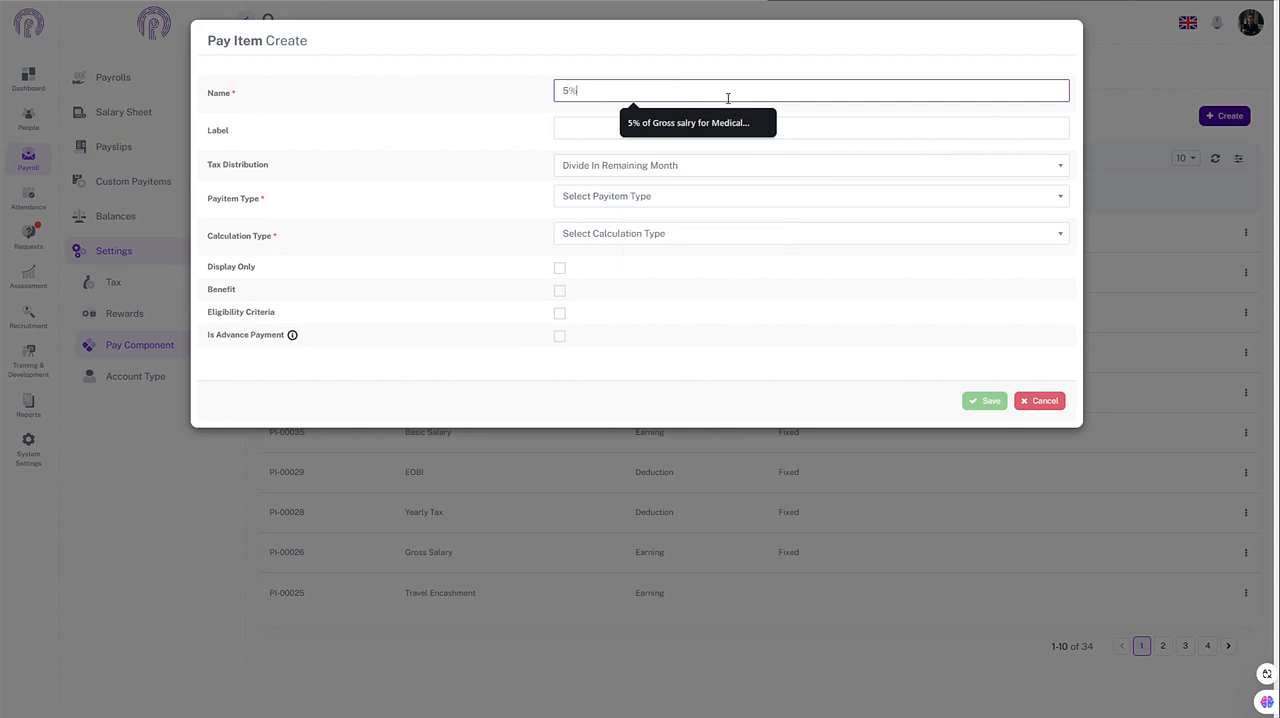
type("%")
left_click(700, 123)
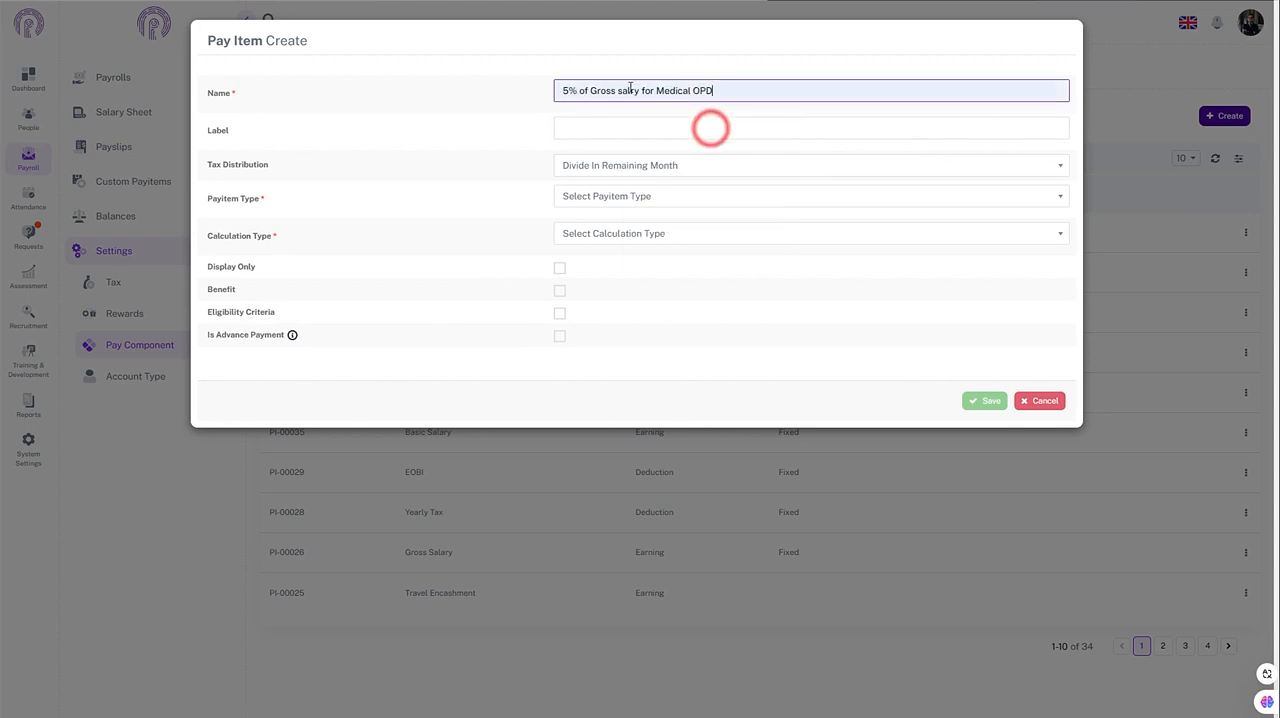
left_click(629, 90)
type("a")
left_click(720, 92)
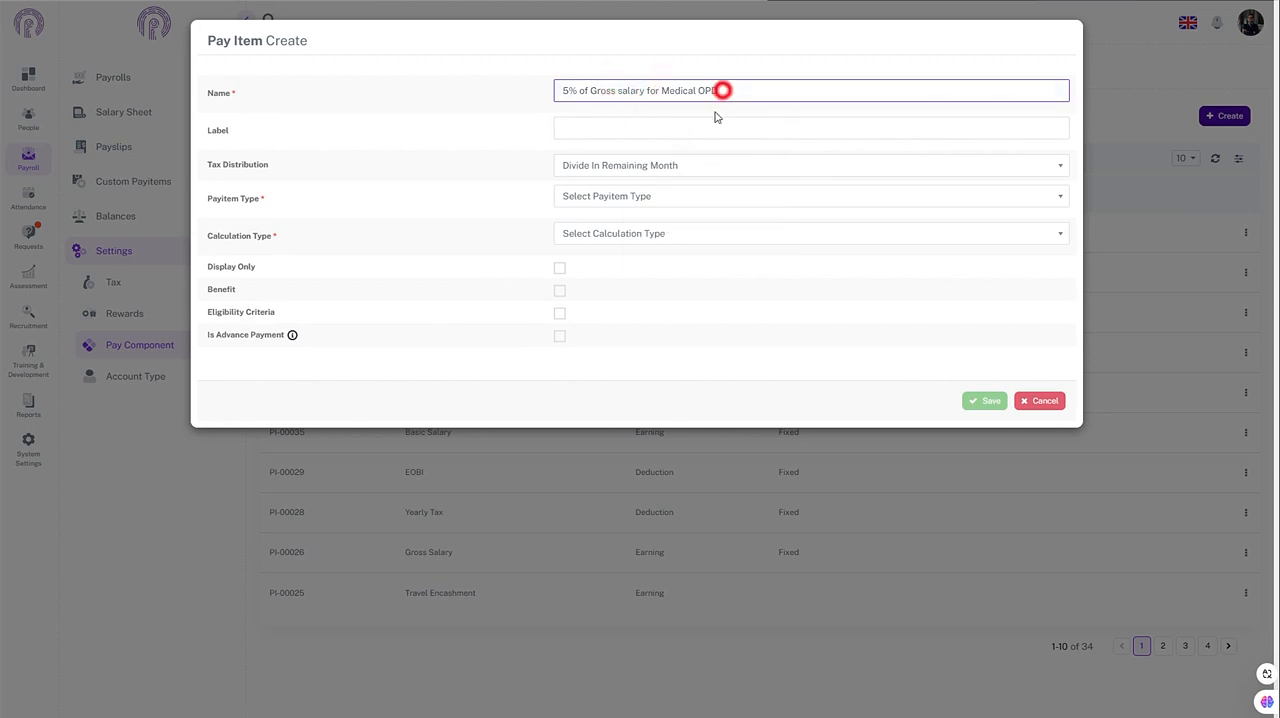
Step: Set the pay item's tax distribution to Divide In Remaining Month, its type to Earning and its calculation type to Fixed
left_click(637, 165)
left_click(590, 221)
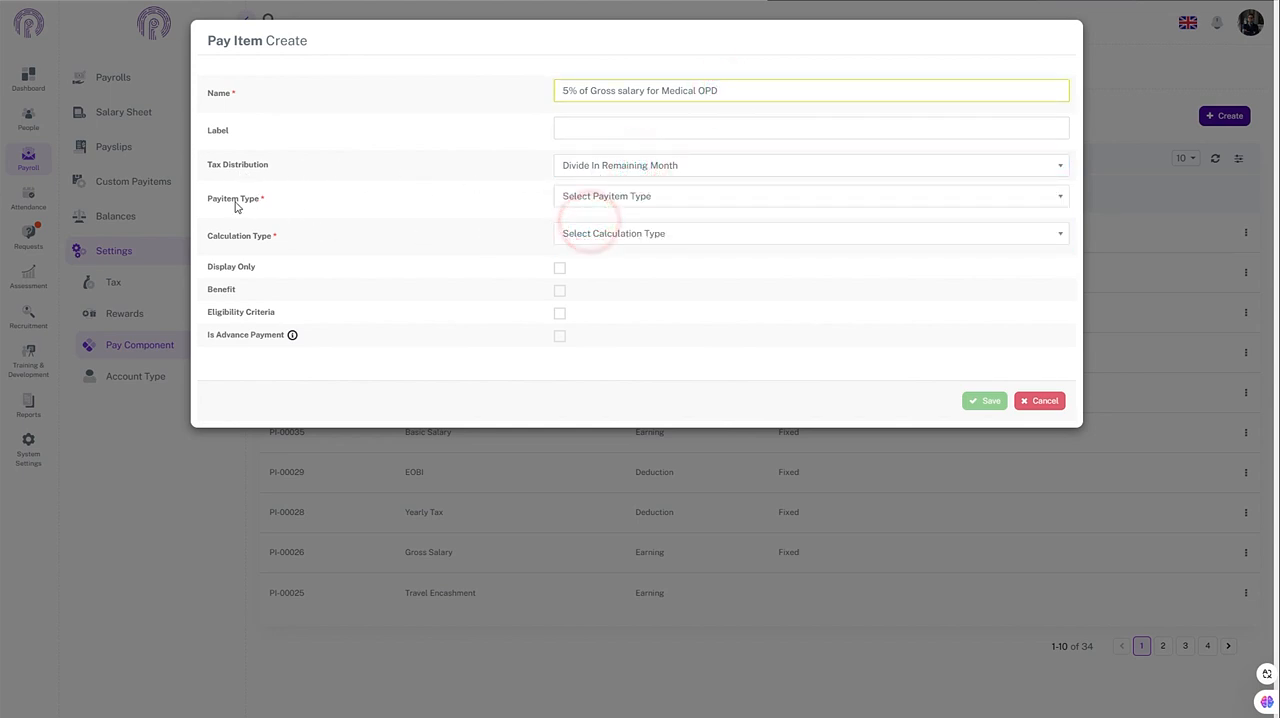
left_click(648, 196)
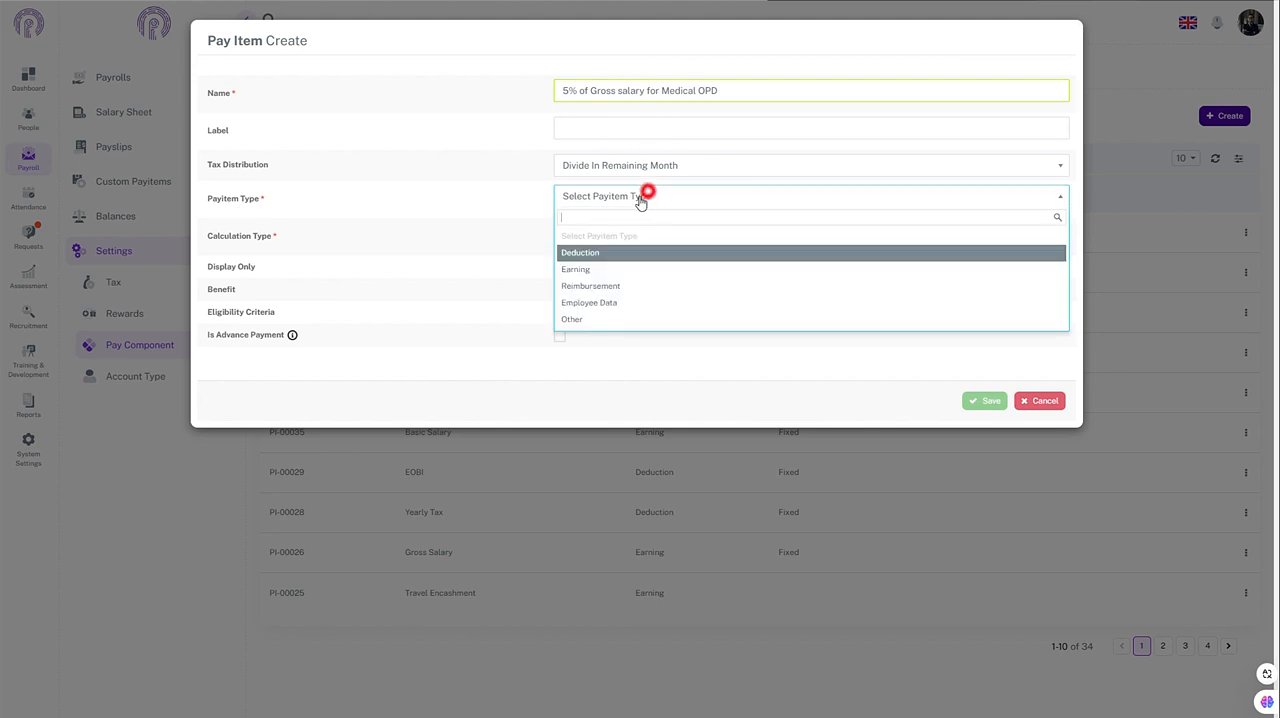
left_click(586, 272)
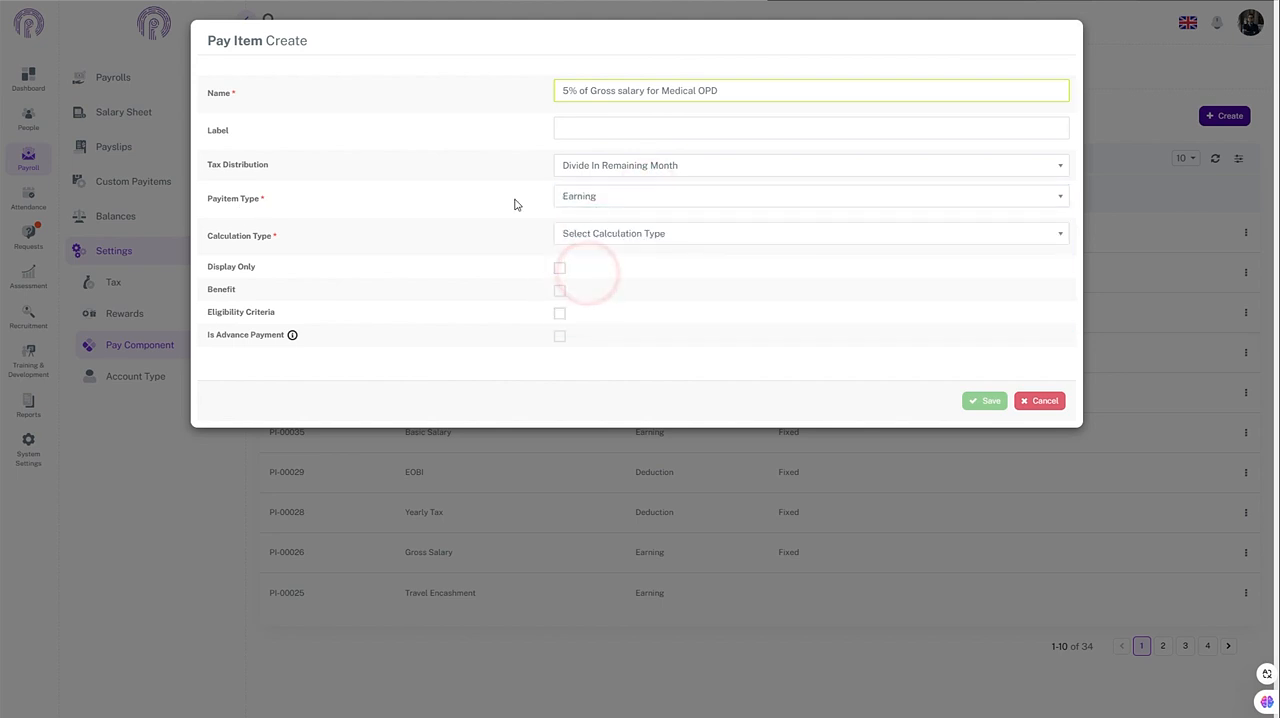
left_click(600, 232)
left_click(578, 289)
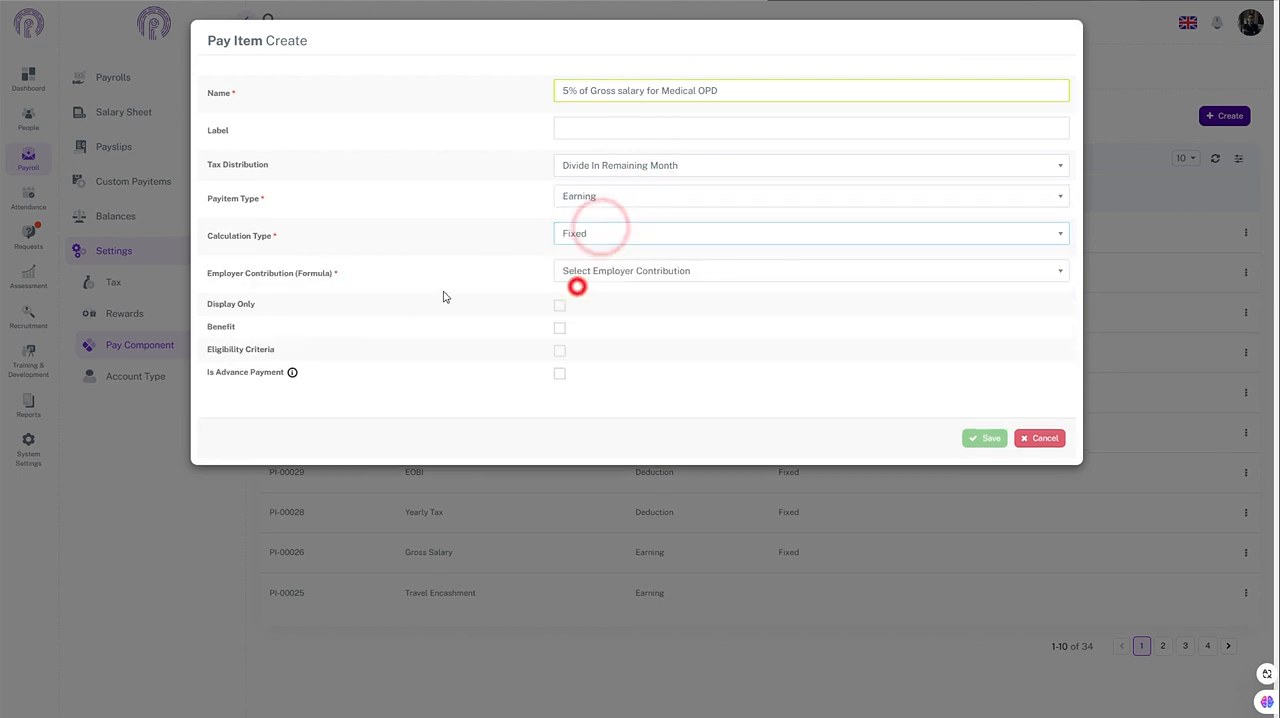
Step: Assign 5% of Gross Salary as the employer contribution formula, mark the pay item as a benefit, and save it
left_click(678, 272)
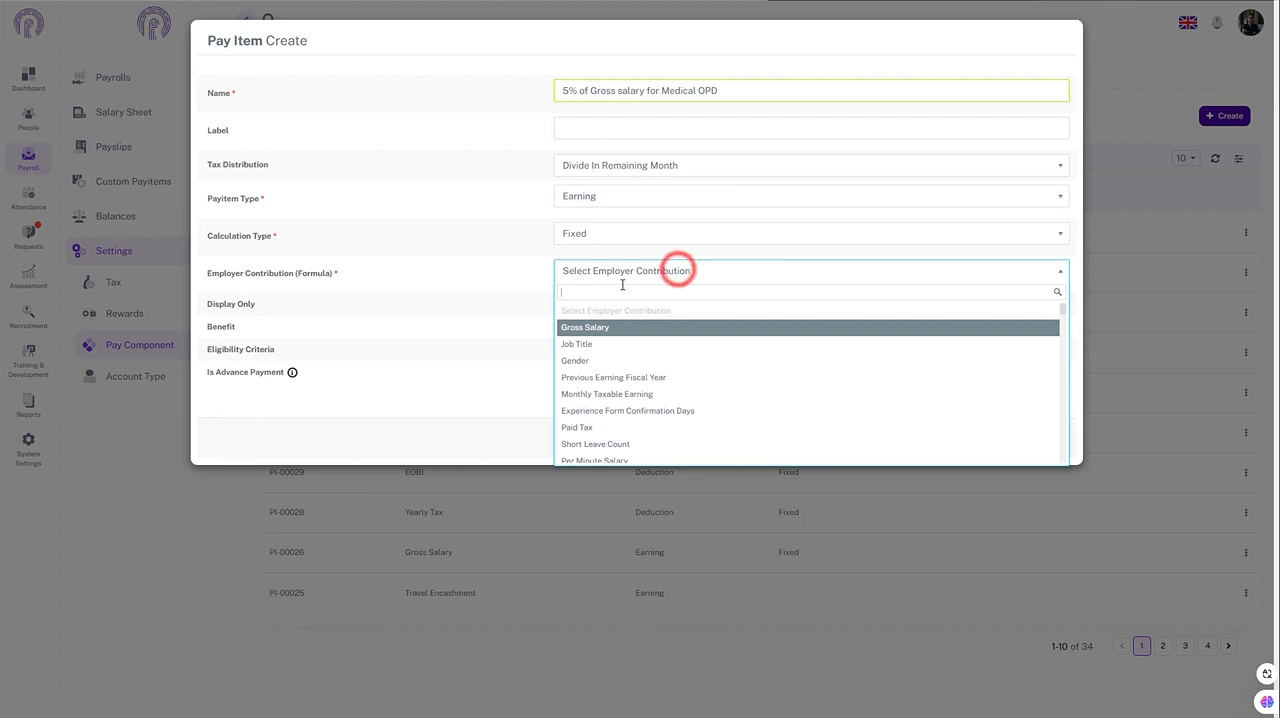
left_click(622, 286)
type("5")
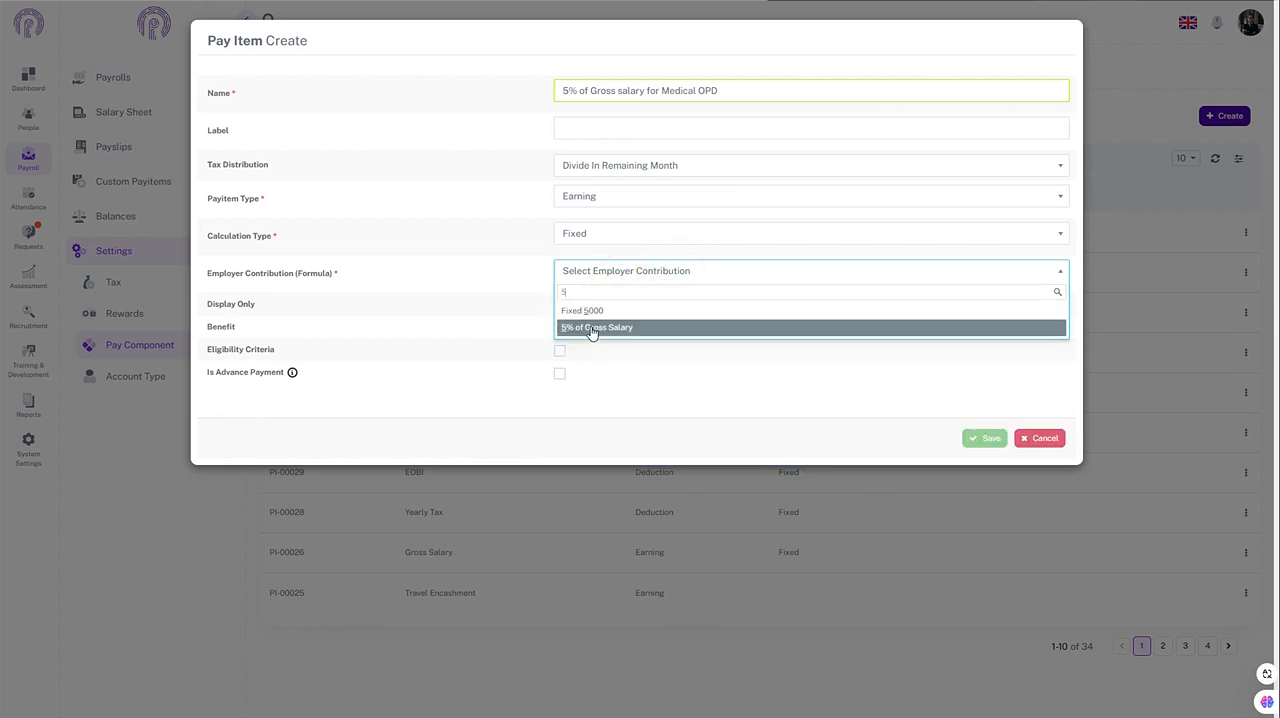
left_click(592, 328)
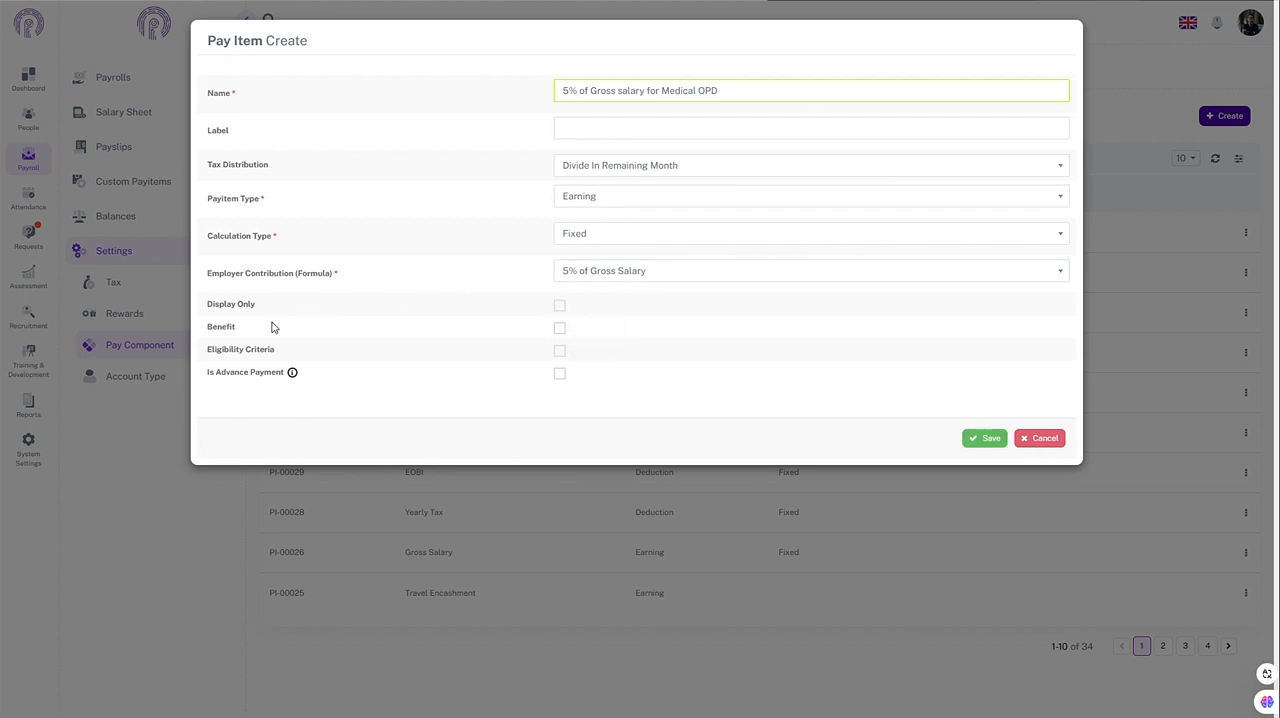
left_click(559, 328)
left_click(988, 442)
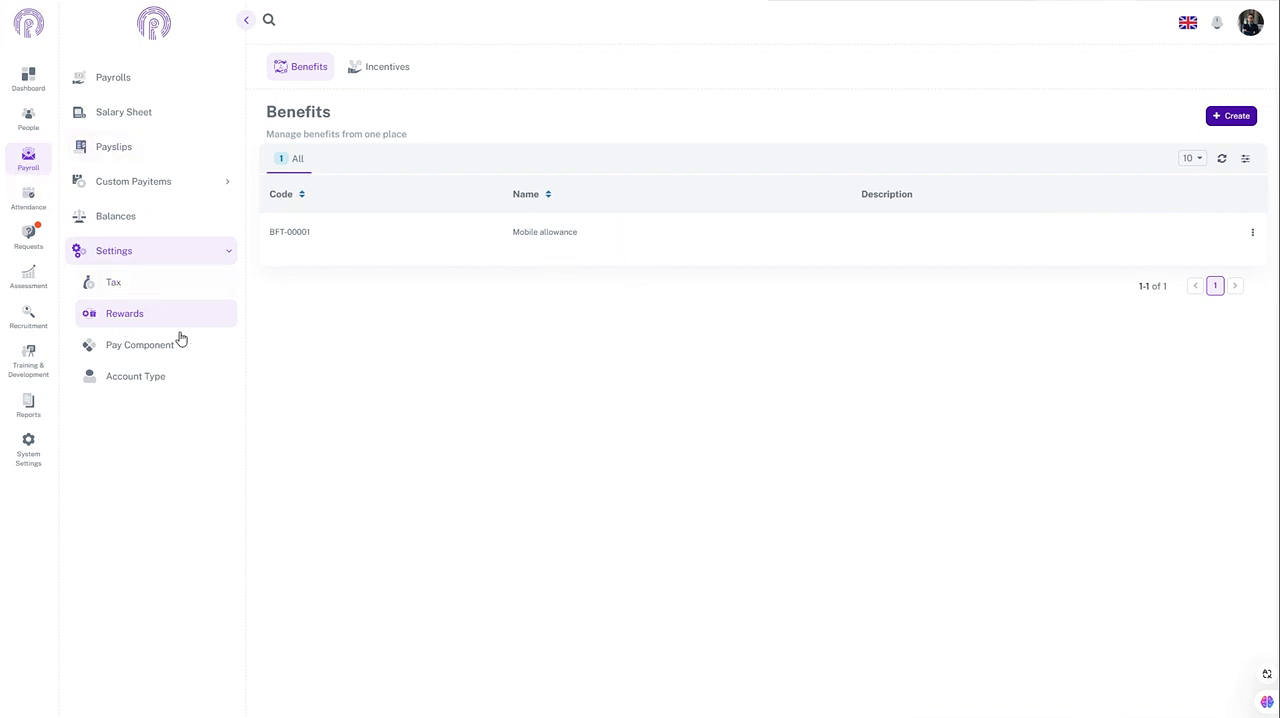
Step: Review the pay items list and return to the benefits list in the payroll reward settings
left_click(131, 352)
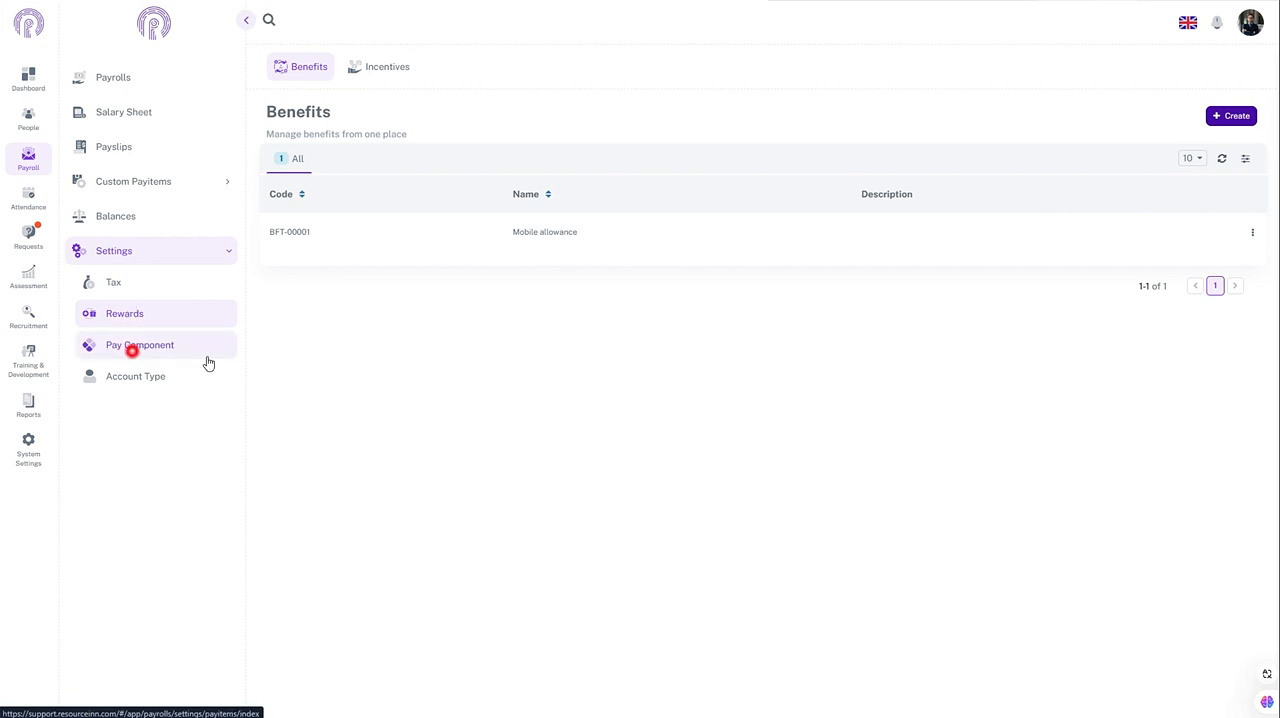
left_click(118, 312)
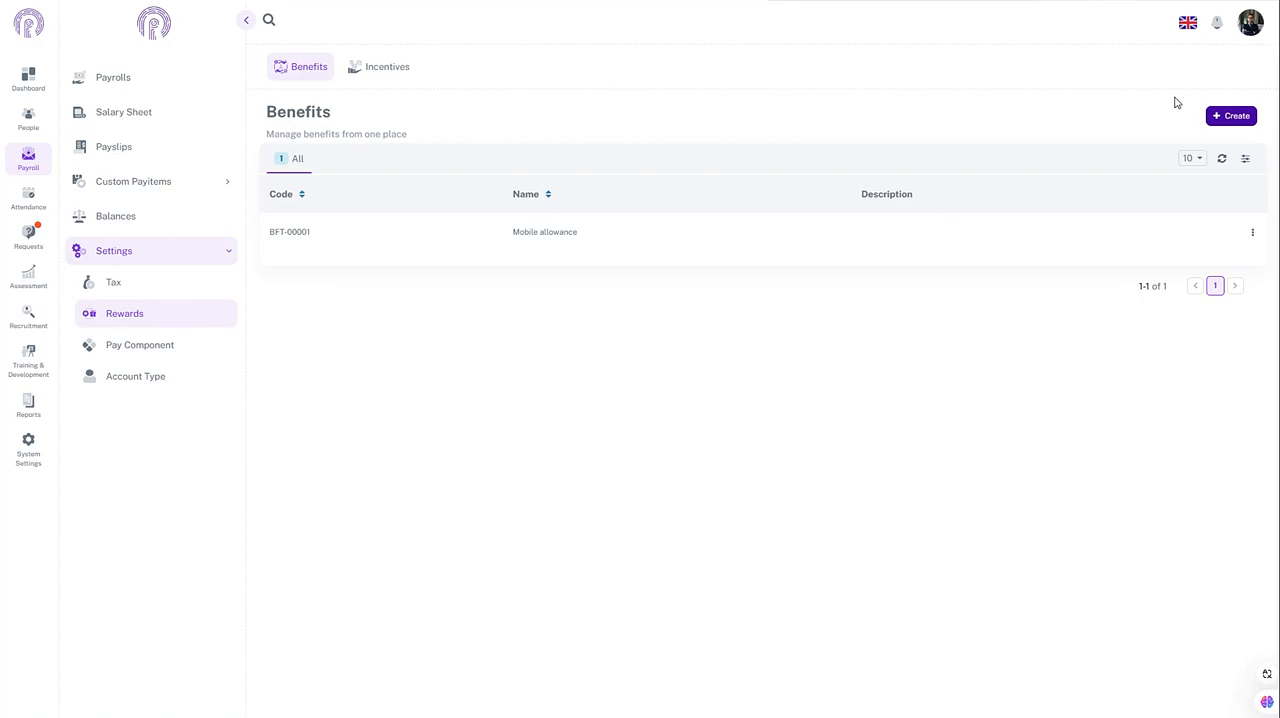
Step: Start a new benefit named Medical OPD Allowance with type Reimbursable and pay item 5% of Gross salary for Medical OPD
left_click(1231, 115)
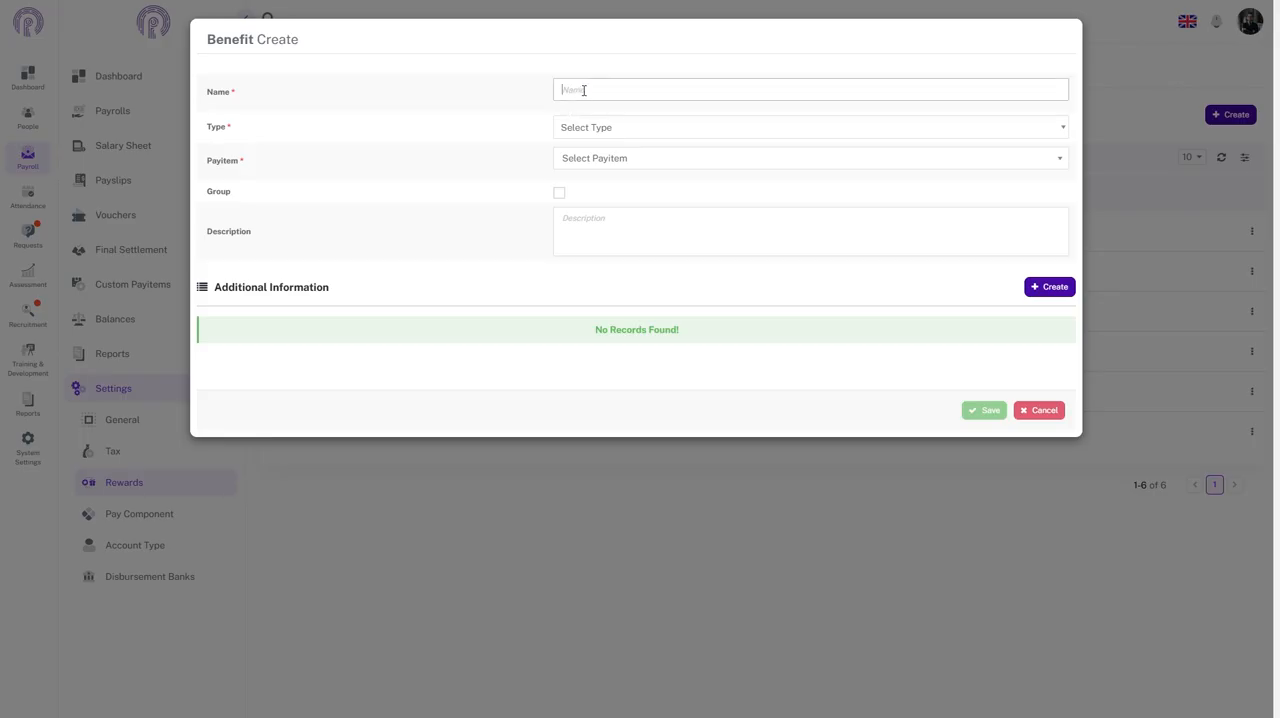
left_click(584, 90)
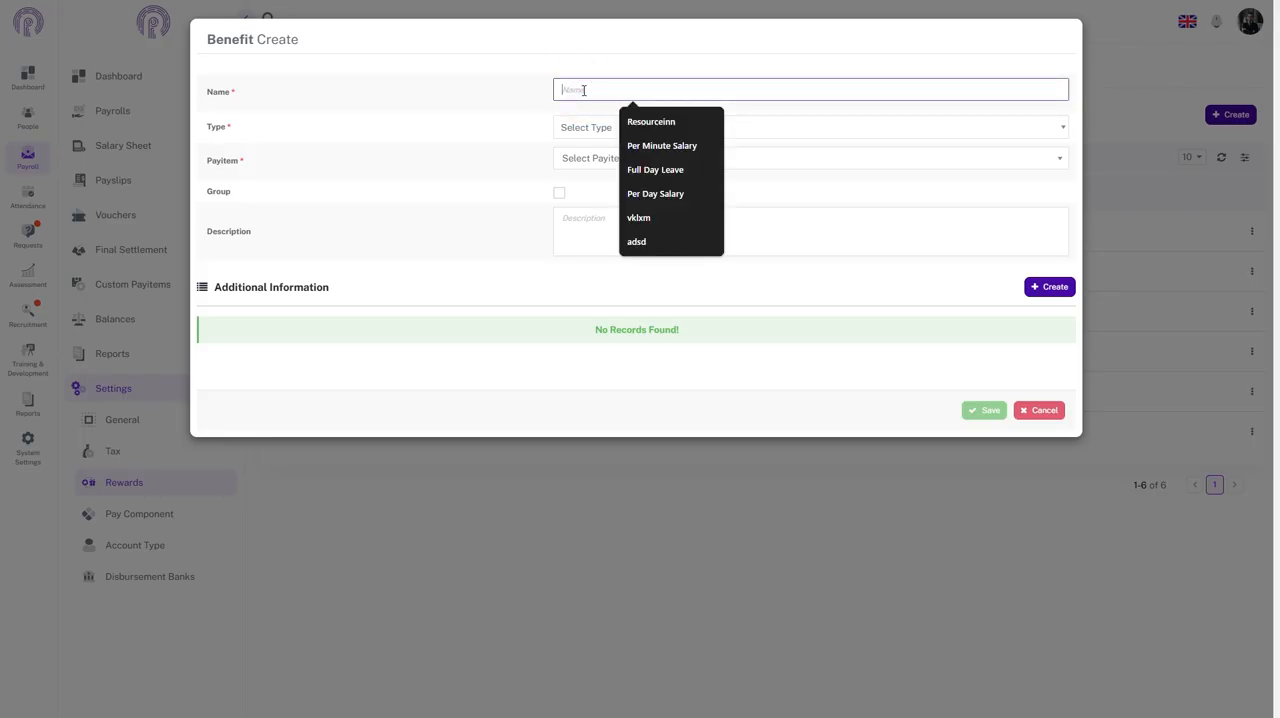
type("Medical OPD Allowance")
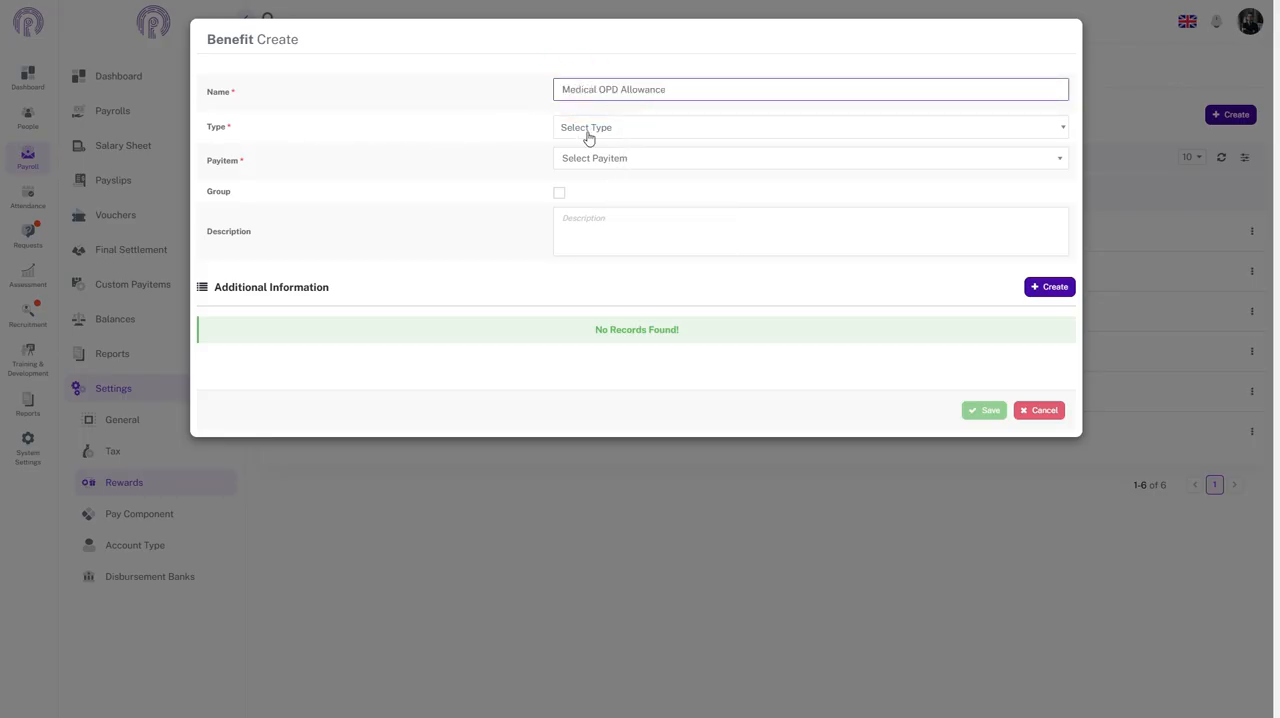
left_click(590, 138)
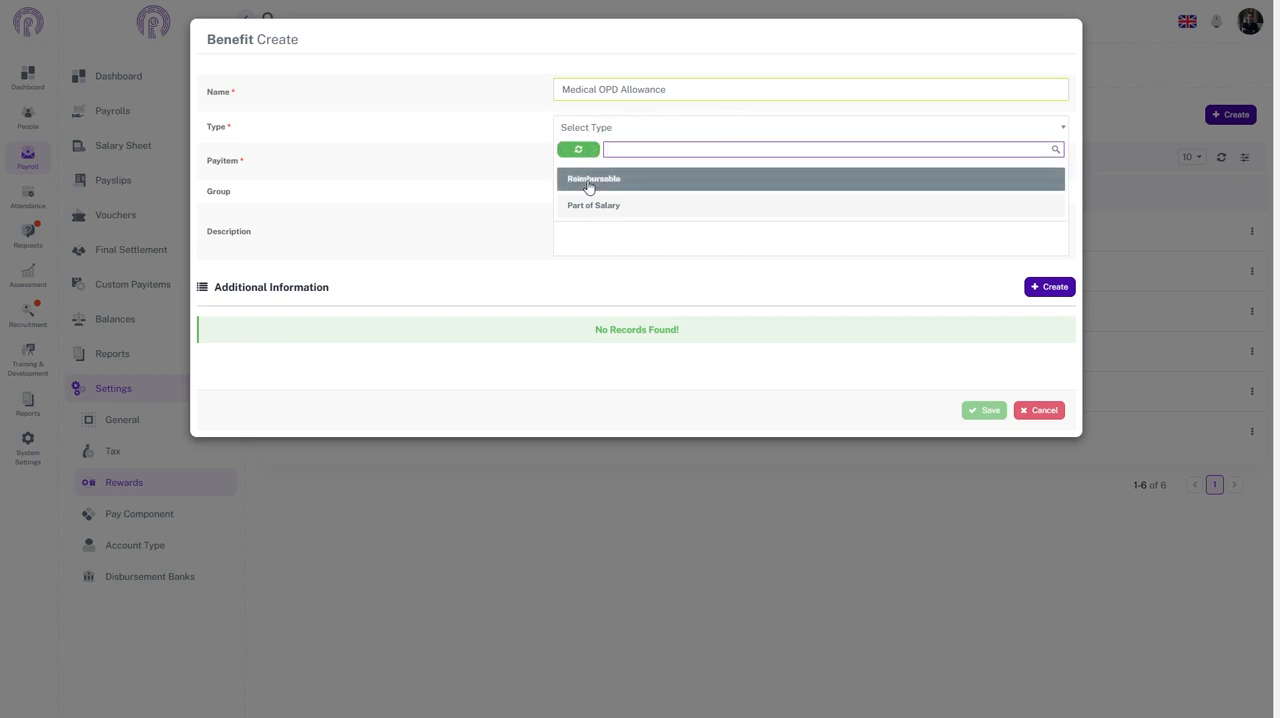
left_click(590, 180)
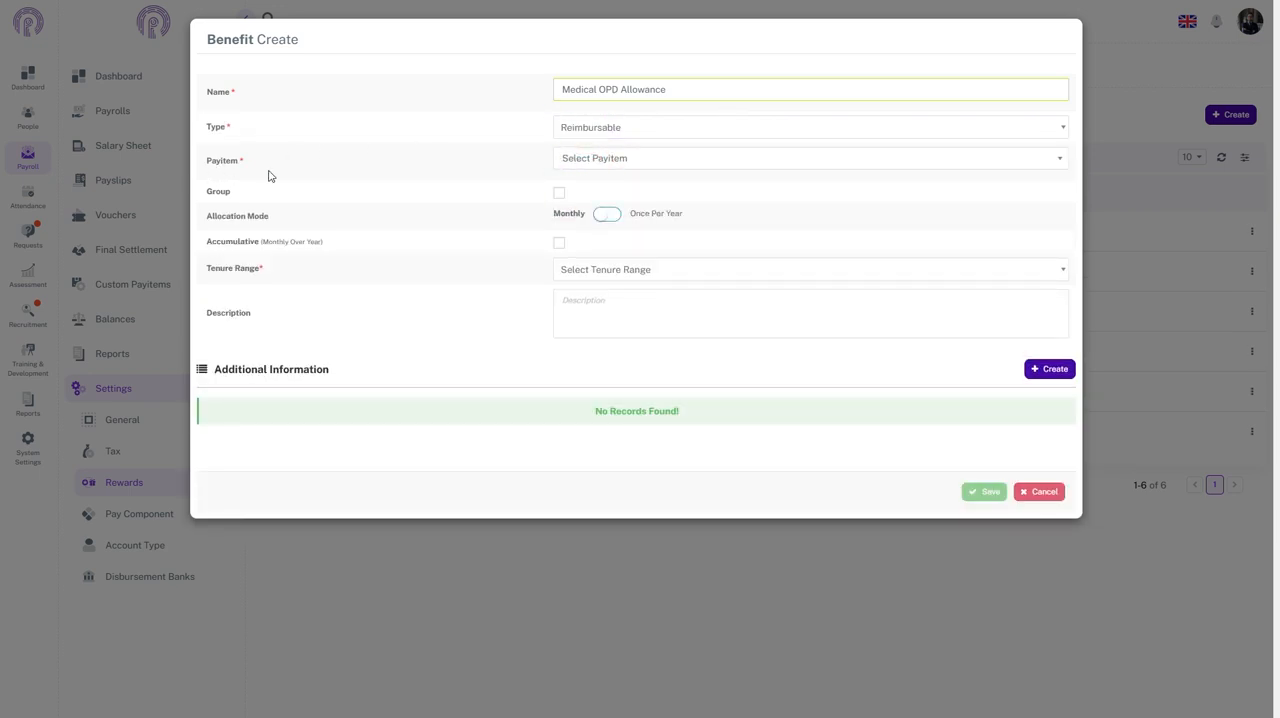
left_click(582, 164)
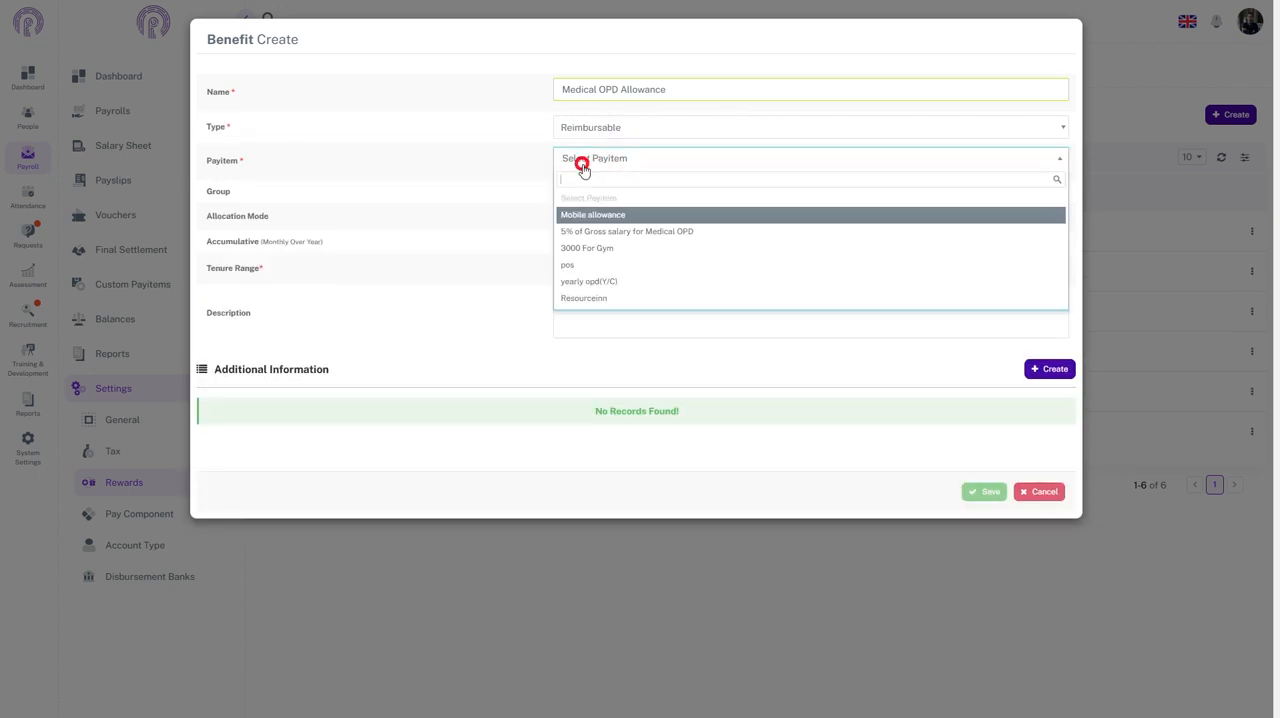
left_click(566, 232)
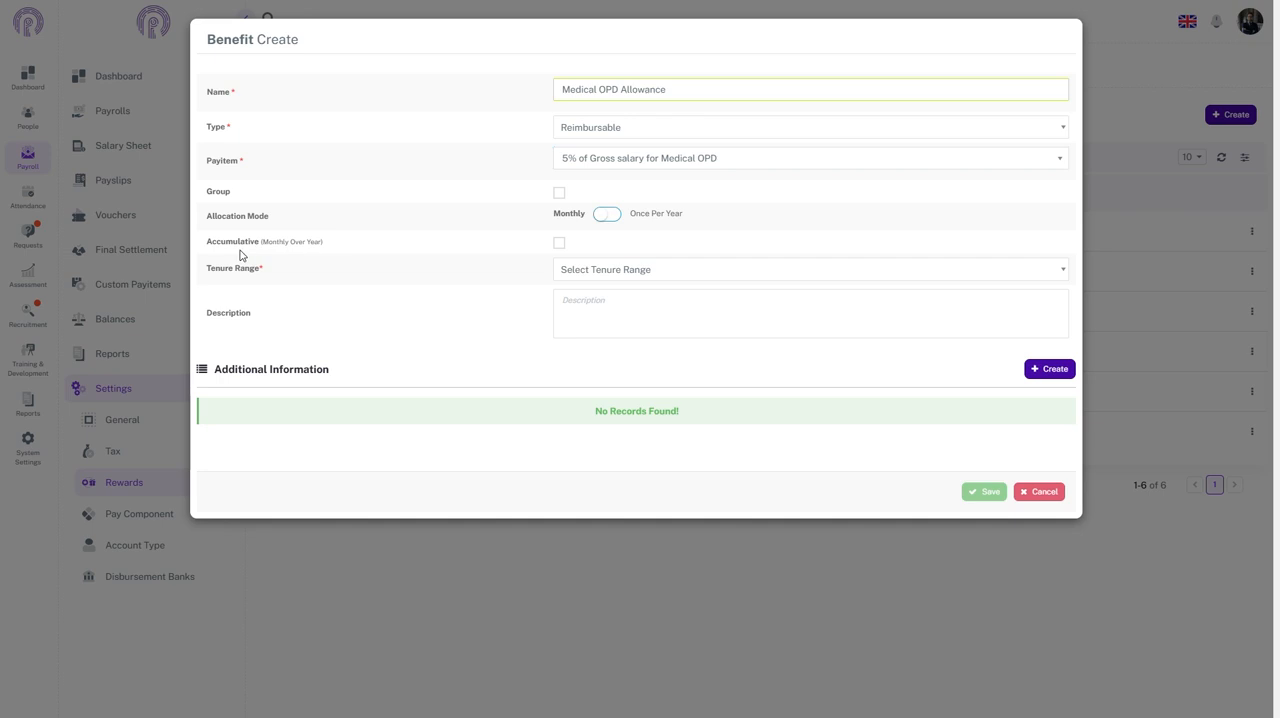
Step: Enable Accumulative and Carry Forward for the benefit, with its allocation mode set to Monthly
left_click(559, 243)
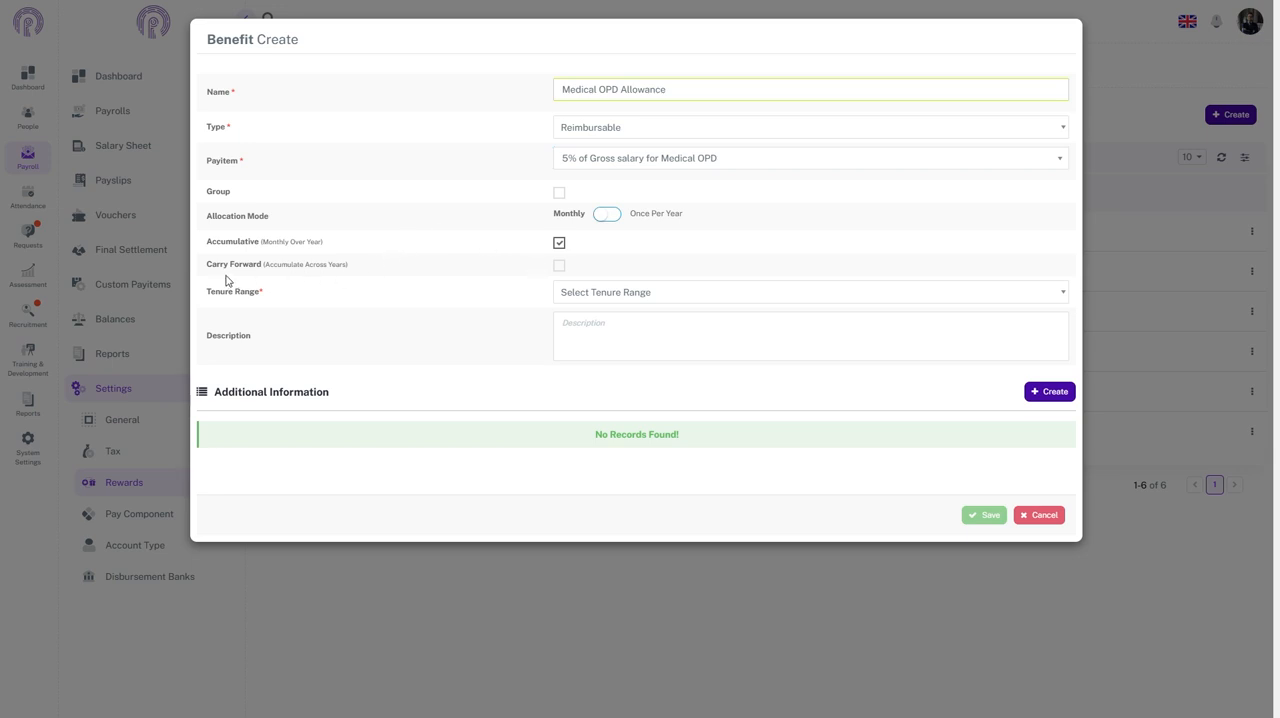
left_click(559, 267)
left_click(559, 265)
left_click(559, 266)
left_click(607, 214)
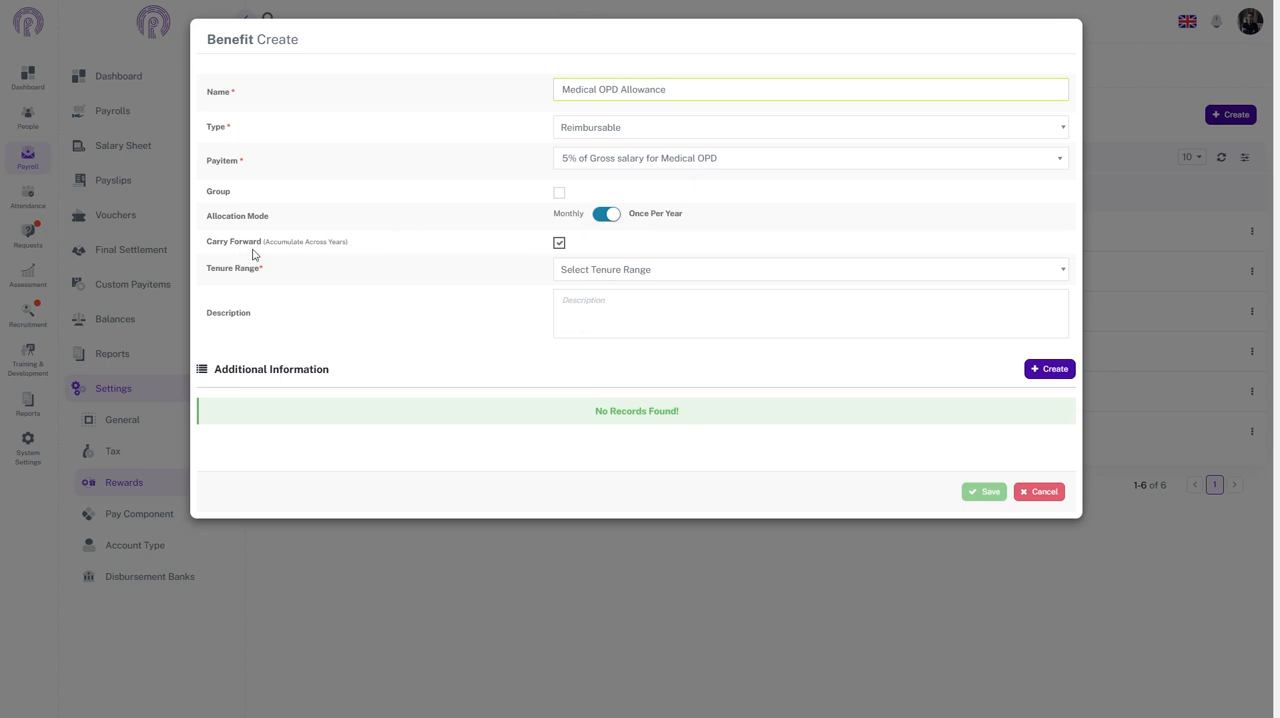
left_click(604, 216)
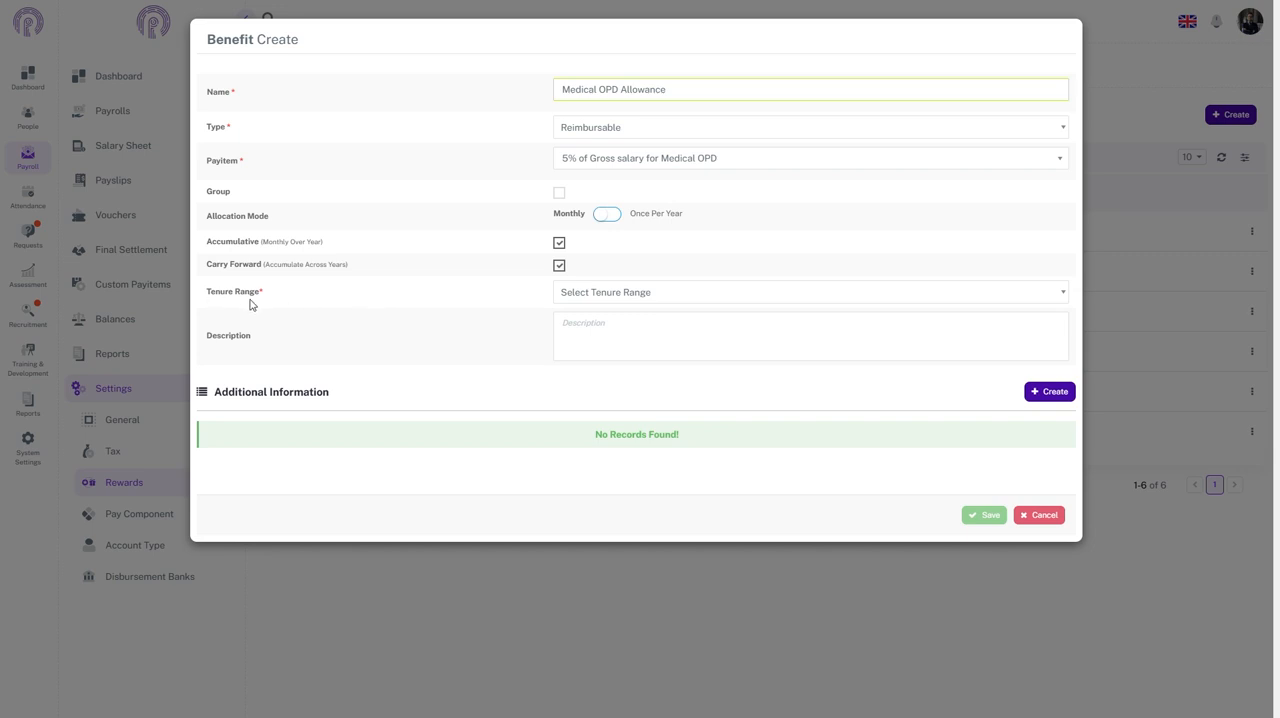
Step: Set the benefit's tenure range to Fiscal Year and save the benefit
left_click(701, 301)
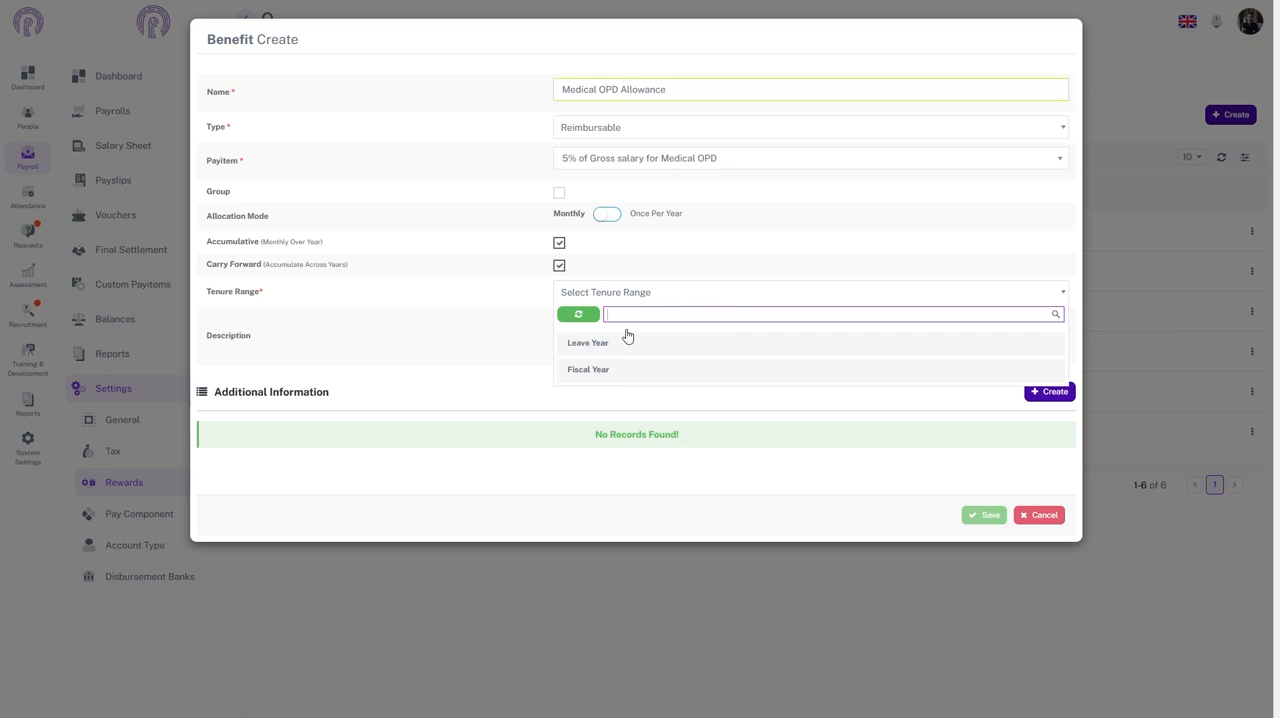
left_click(575, 371)
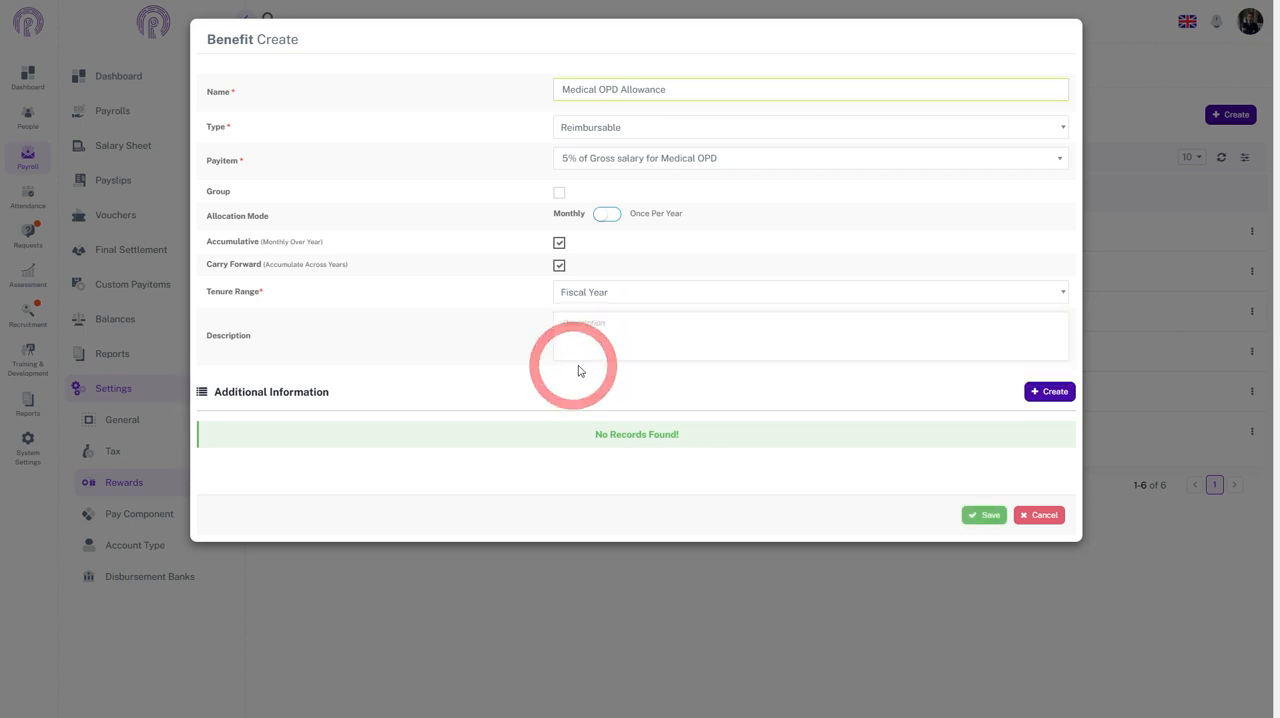
left_click(991, 517)
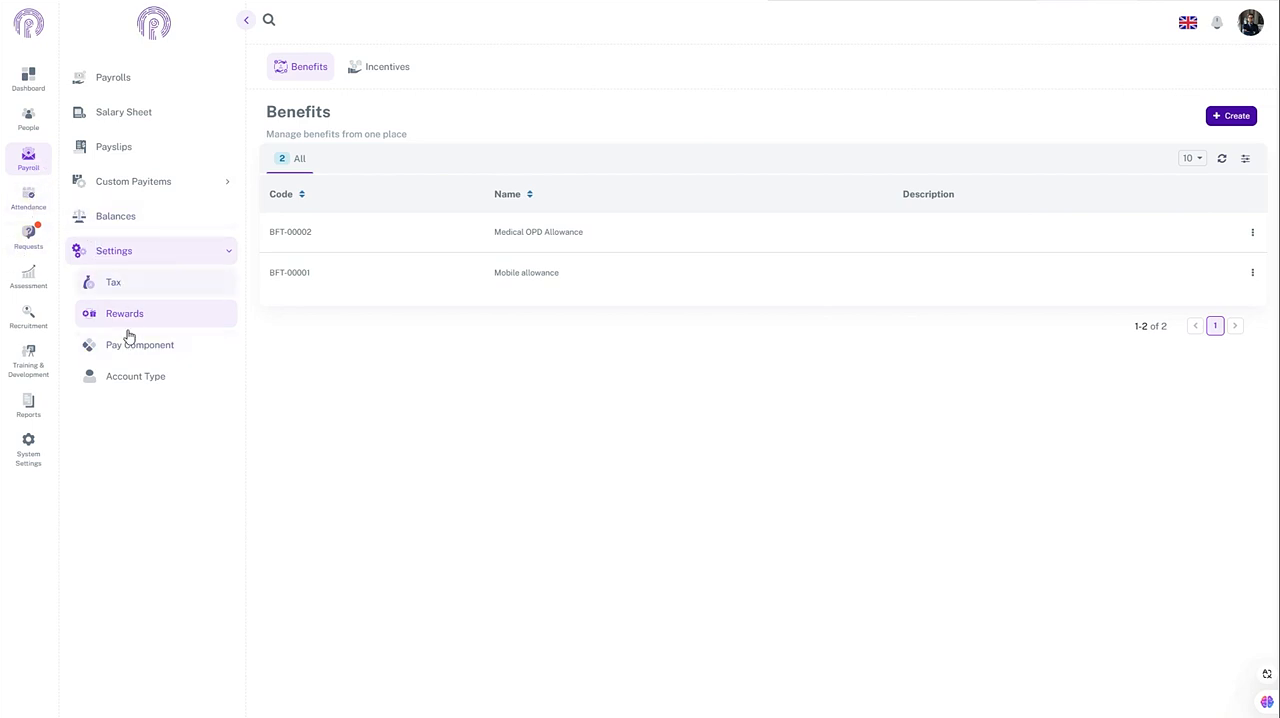
Step: Create and save a payroll account type with the category Benefit, linked to the Medical OPD Allowance benefit
left_click(125, 392)
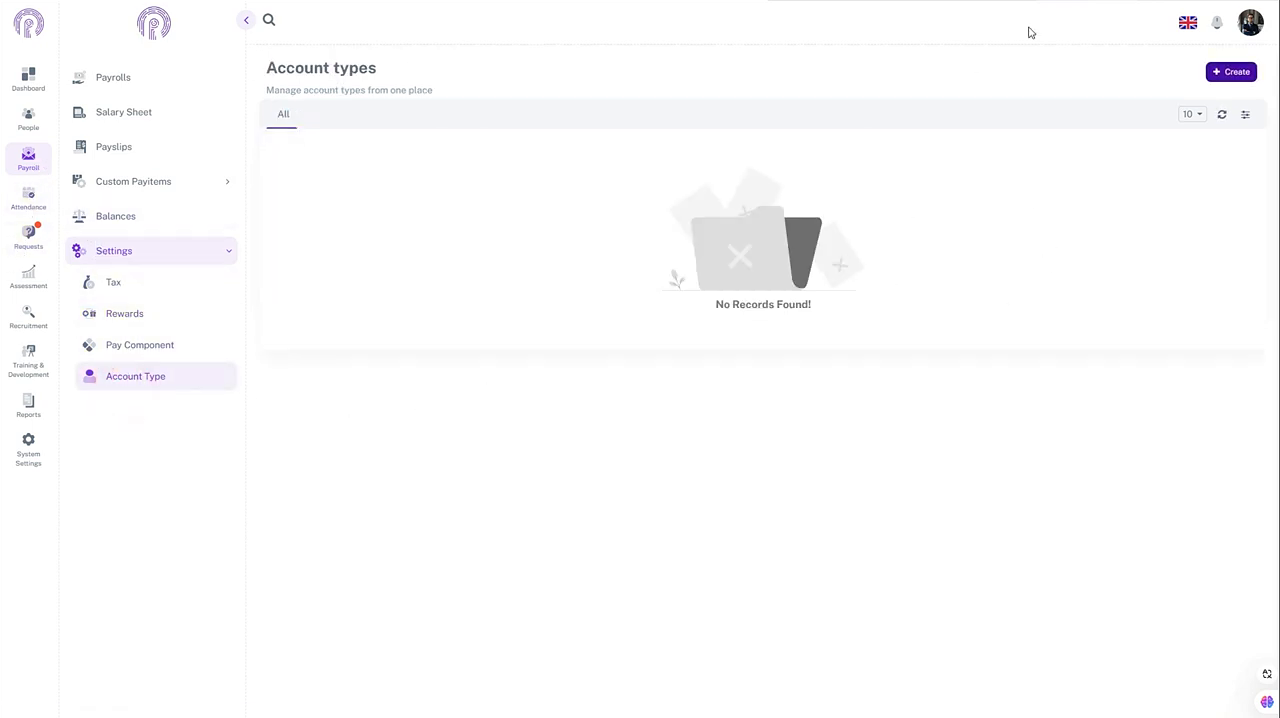
left_click(1206, 72)
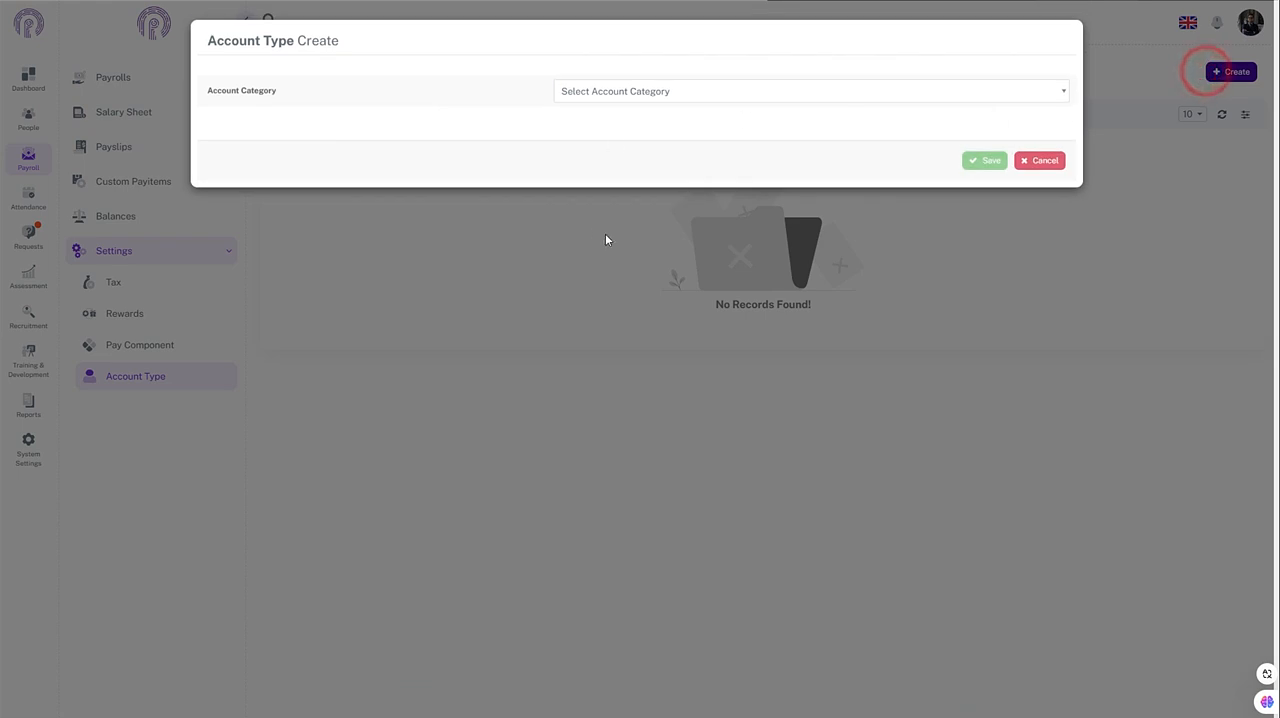
left_click(591, 93)
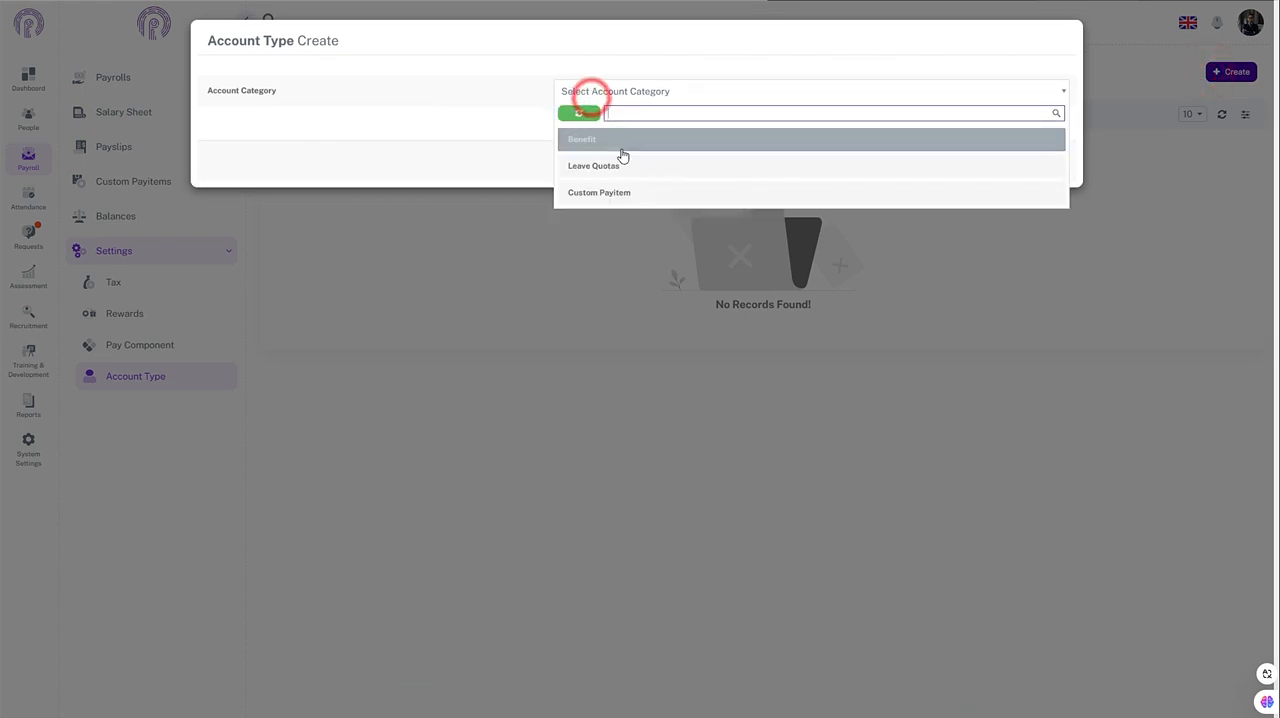
left_click(610, 142)
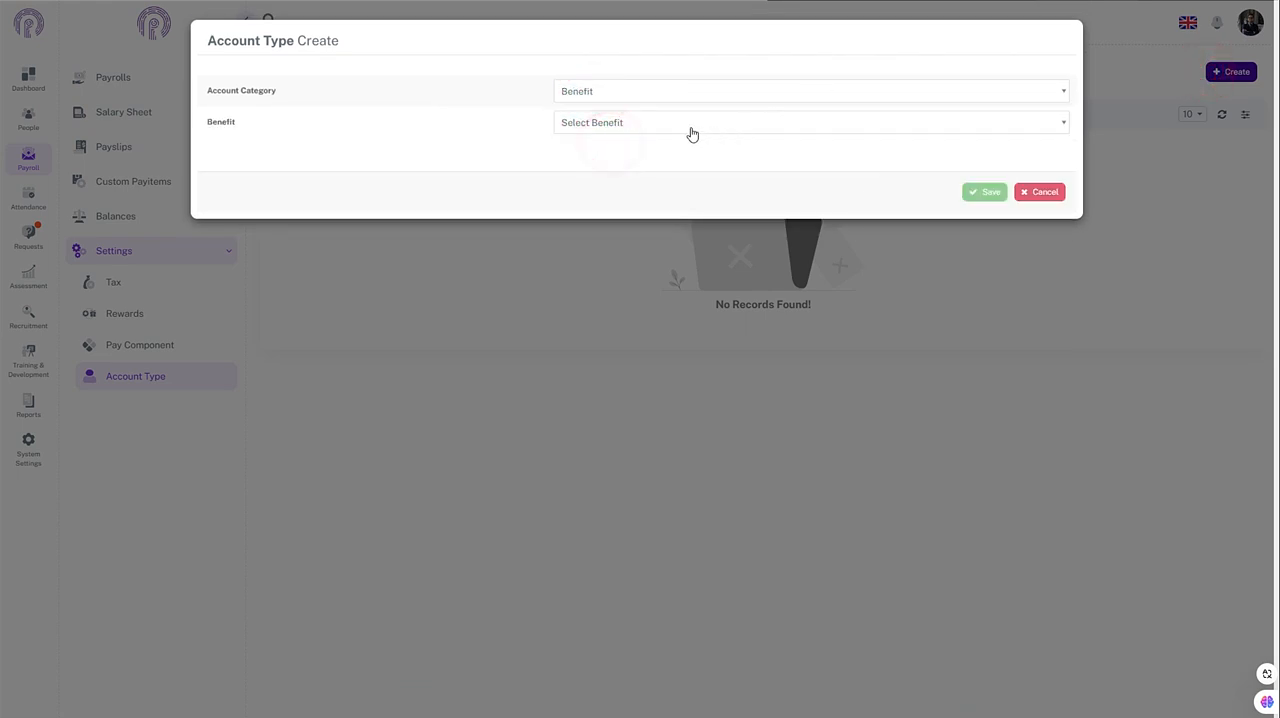
left_click(690, 128)
left_click(597, 186)
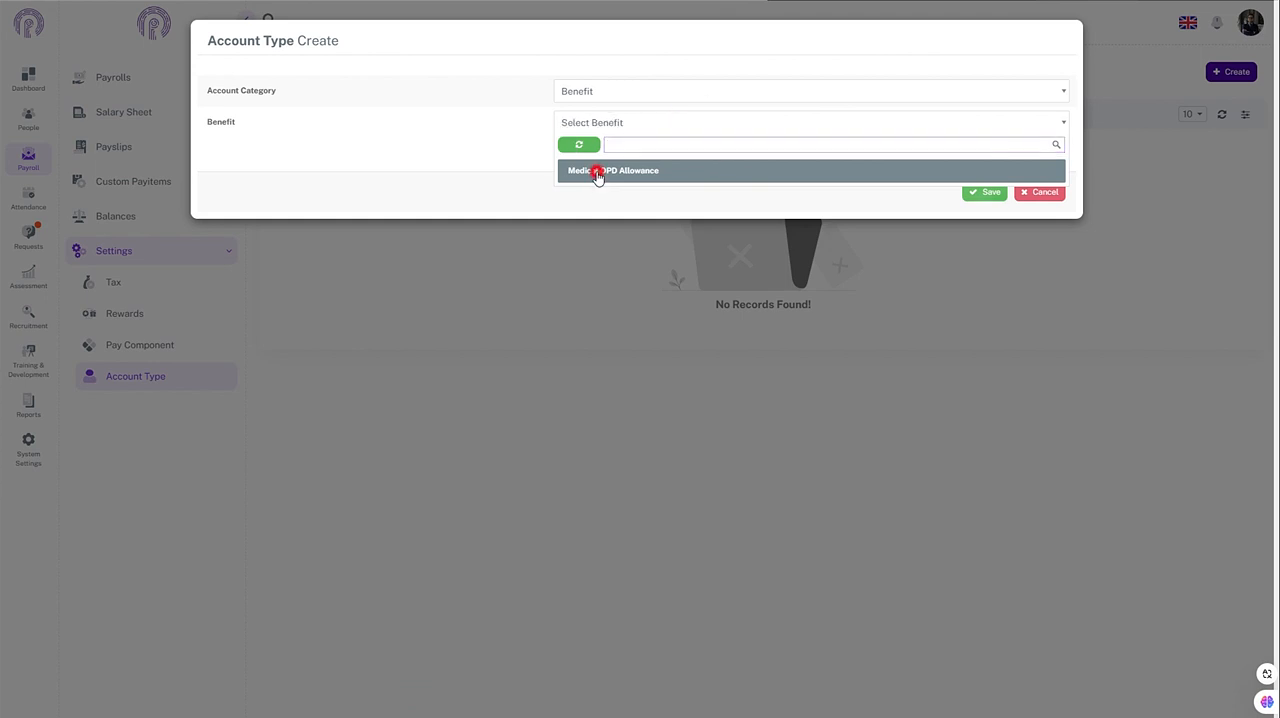
left_click(756, 178)
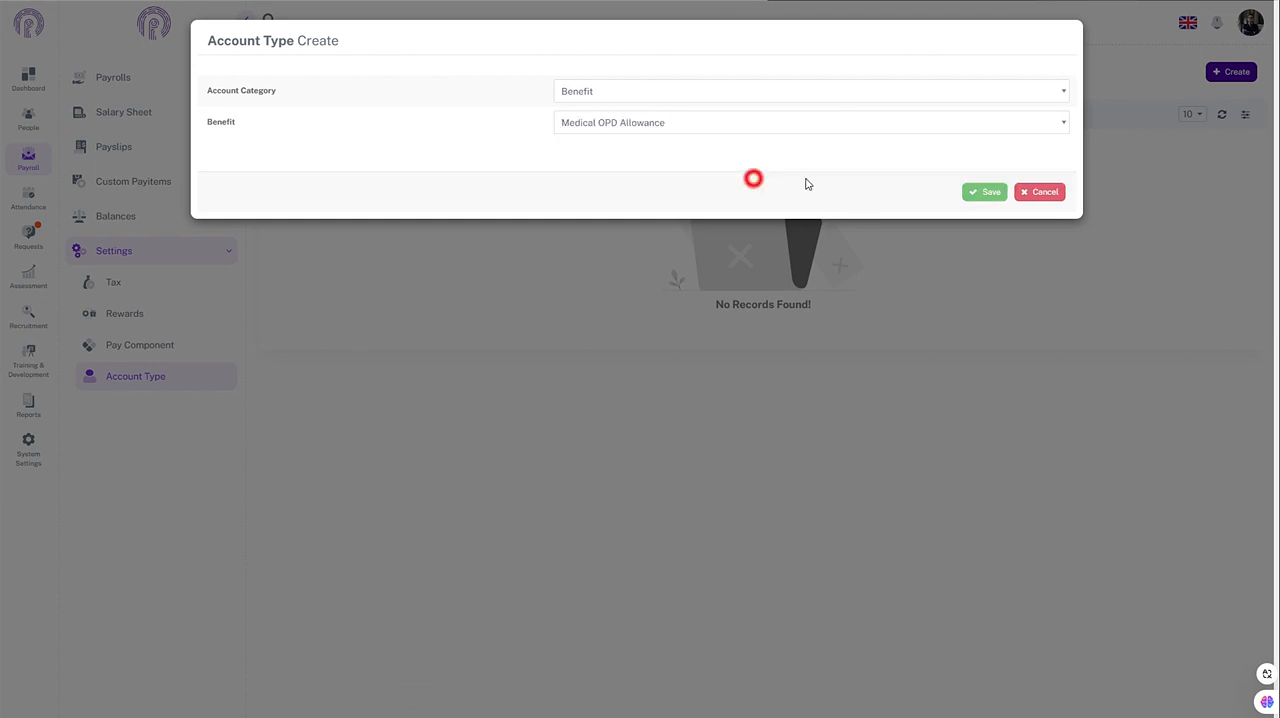
left_click(971, 191)
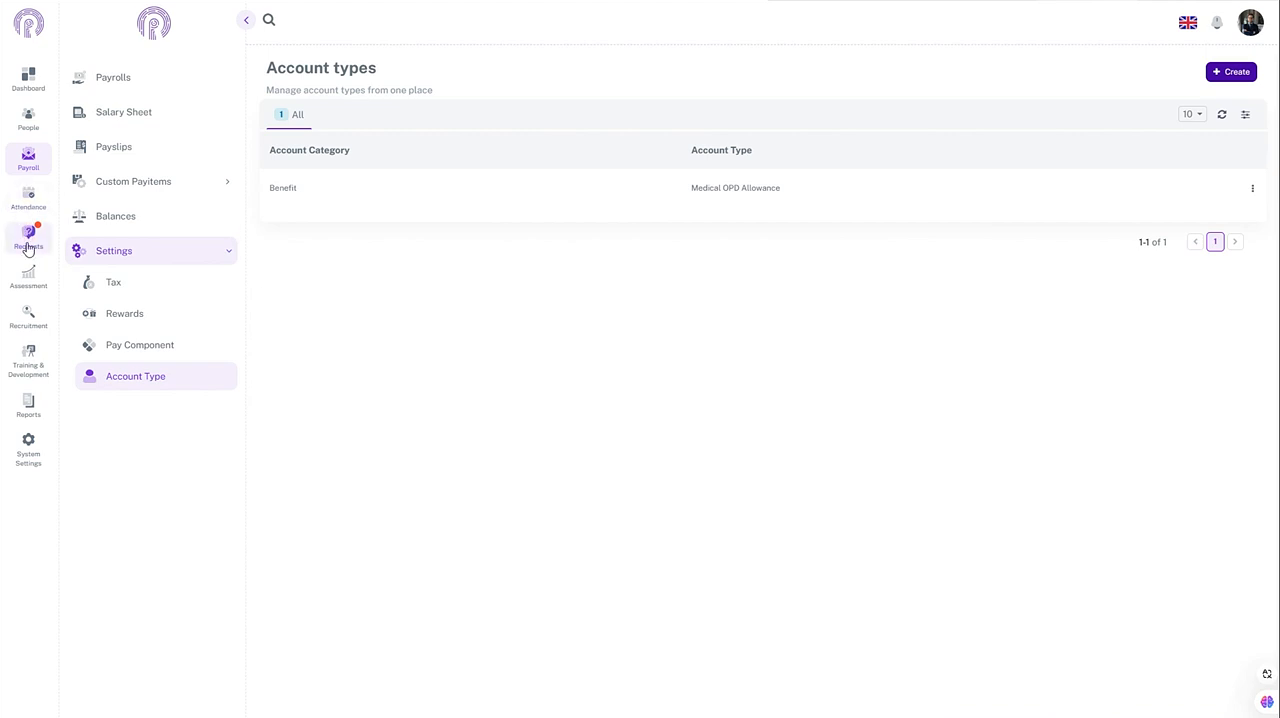
Step: Start a new expense type in the expense request settings and name it Medical OPD Allowance
left_click(28, 244)
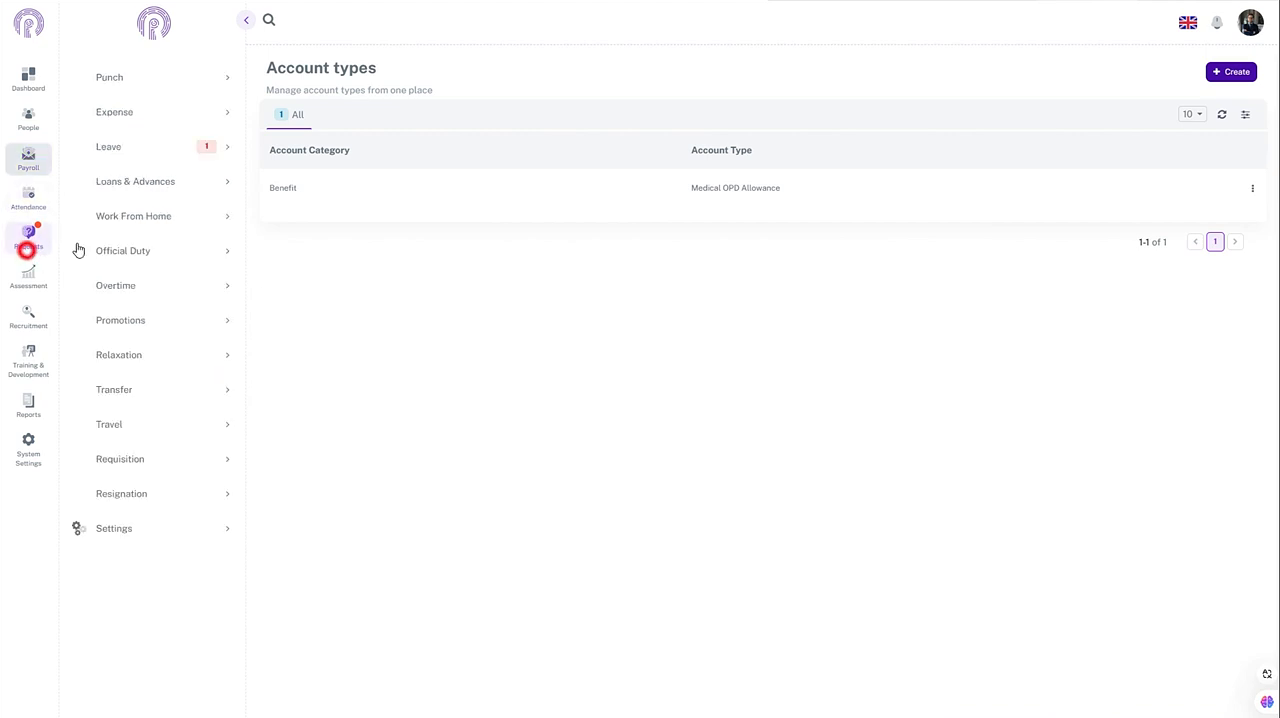
left_click(120, 113)
left_click(112, 206)
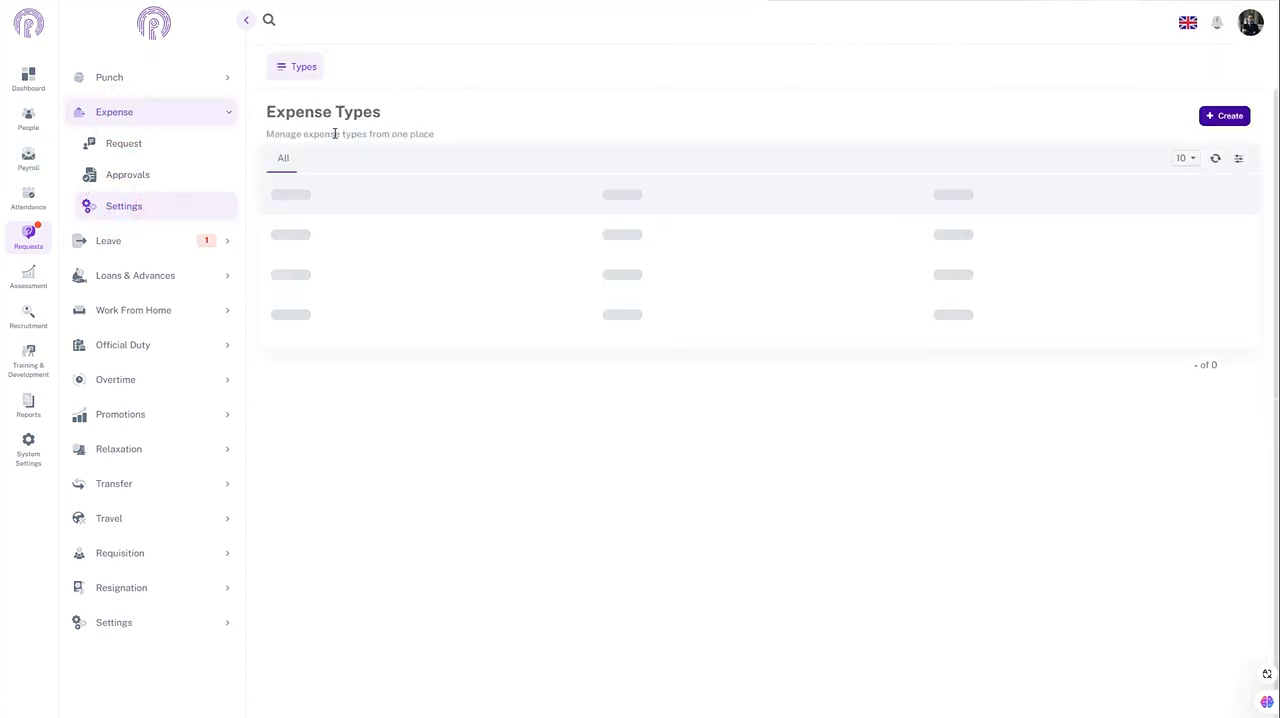
left_click(1222, 116)
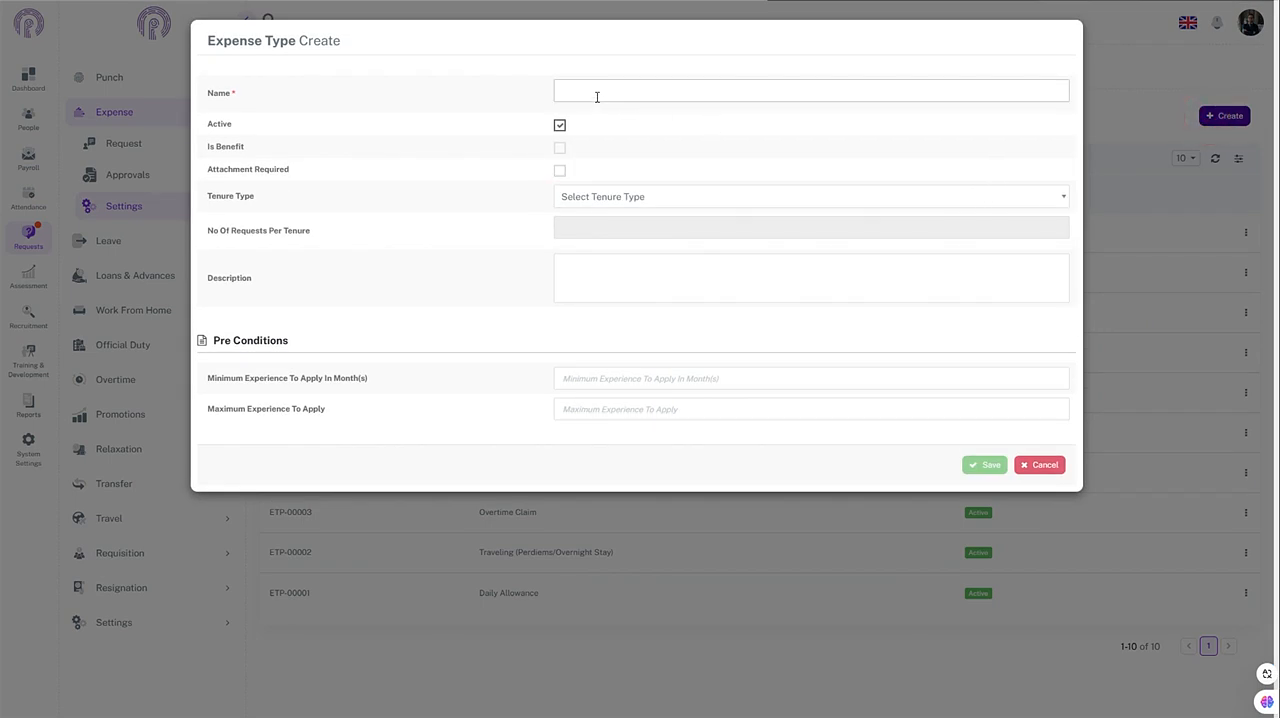
left_click(576, 97)
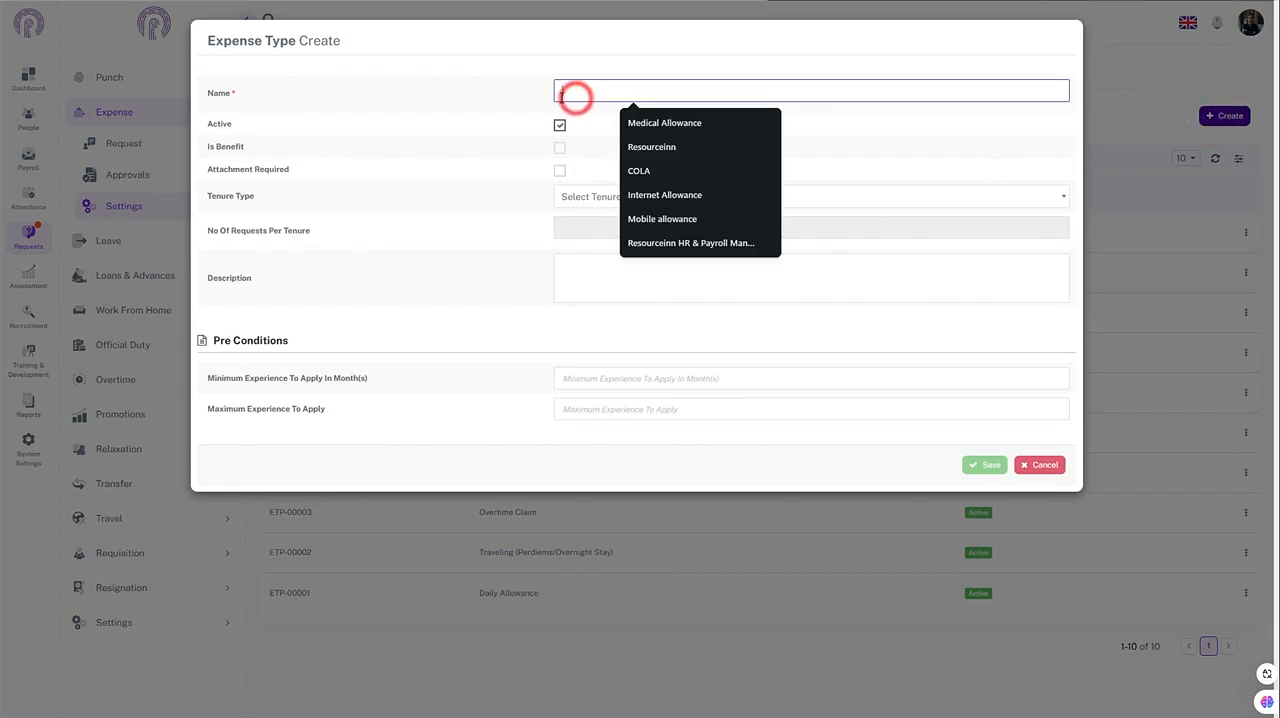
key("Down")
key("Return")
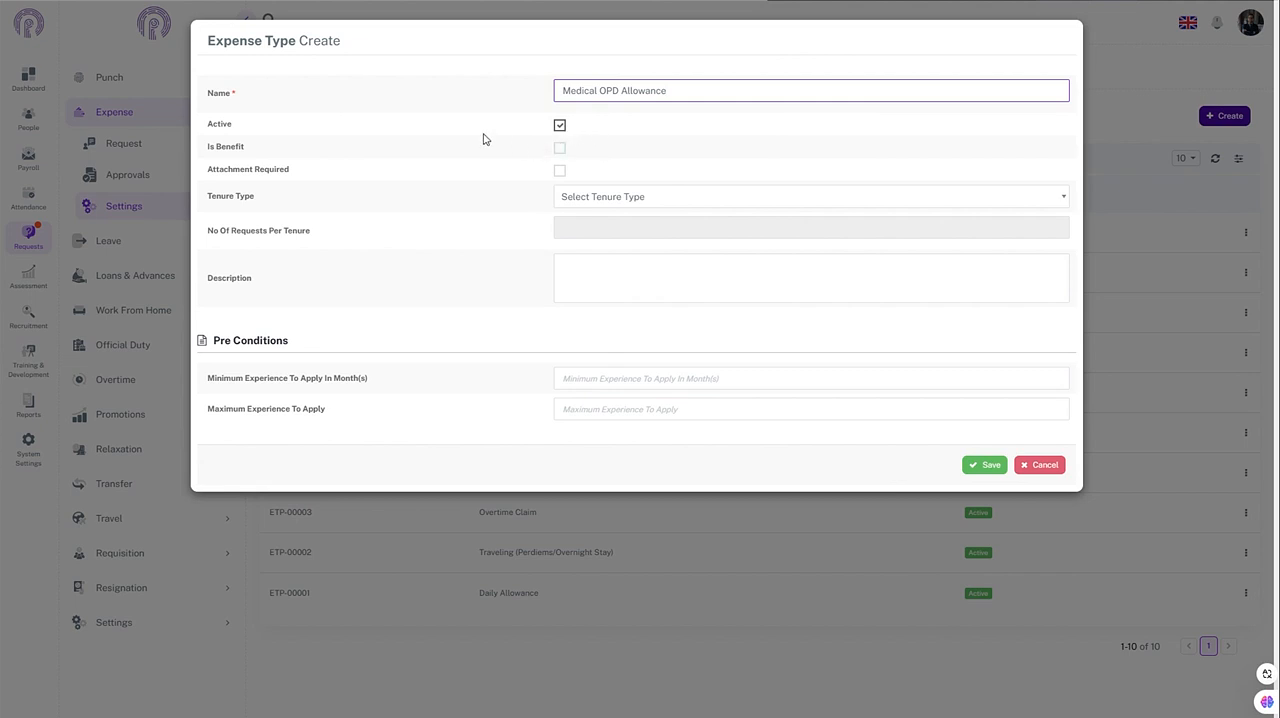
Step: Mark the expense type as a benefit with Medical OPD Allowance as its benefit account, and save it
left_click(559, 148)
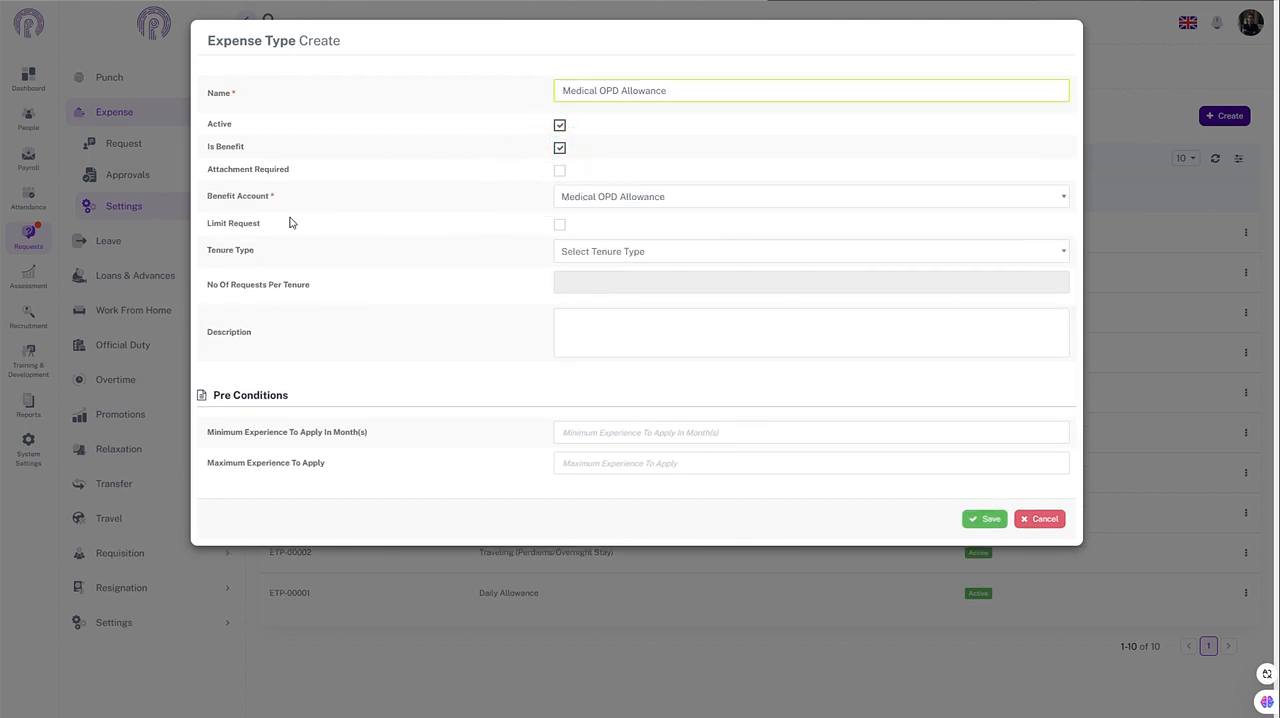
left_click(615, 200)
left_click(603, 246)
left_click(985, 518)
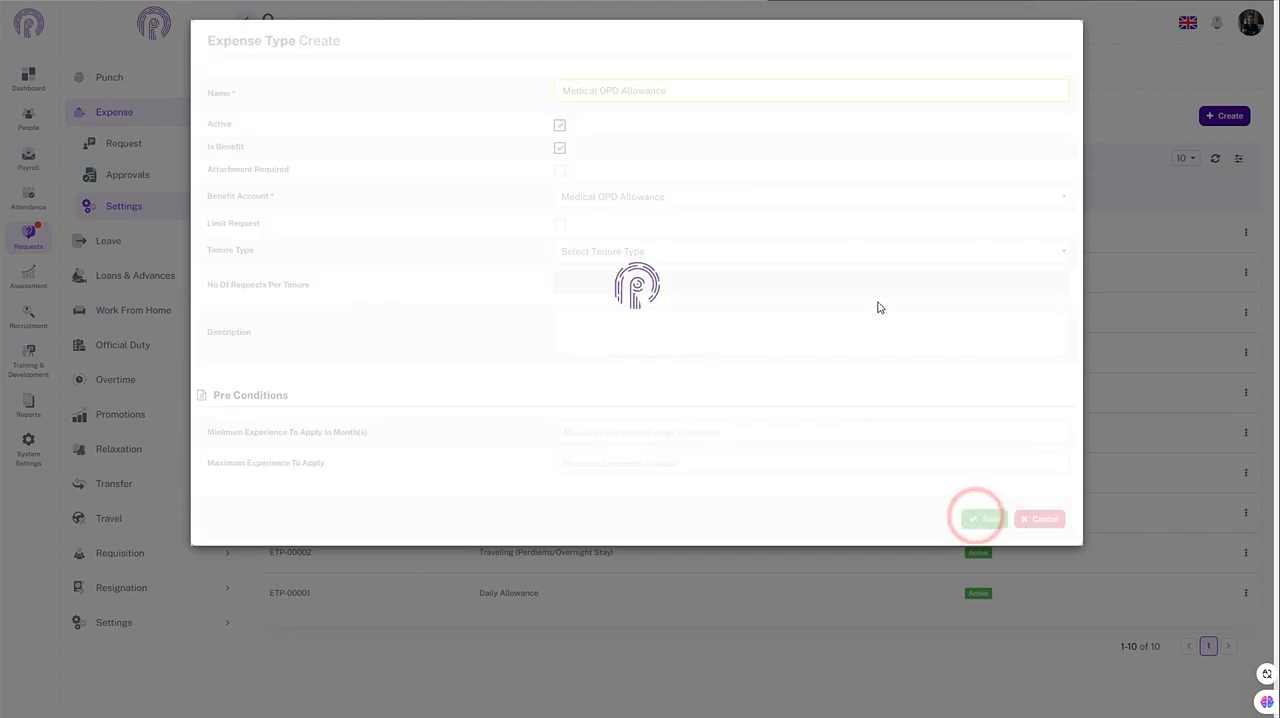